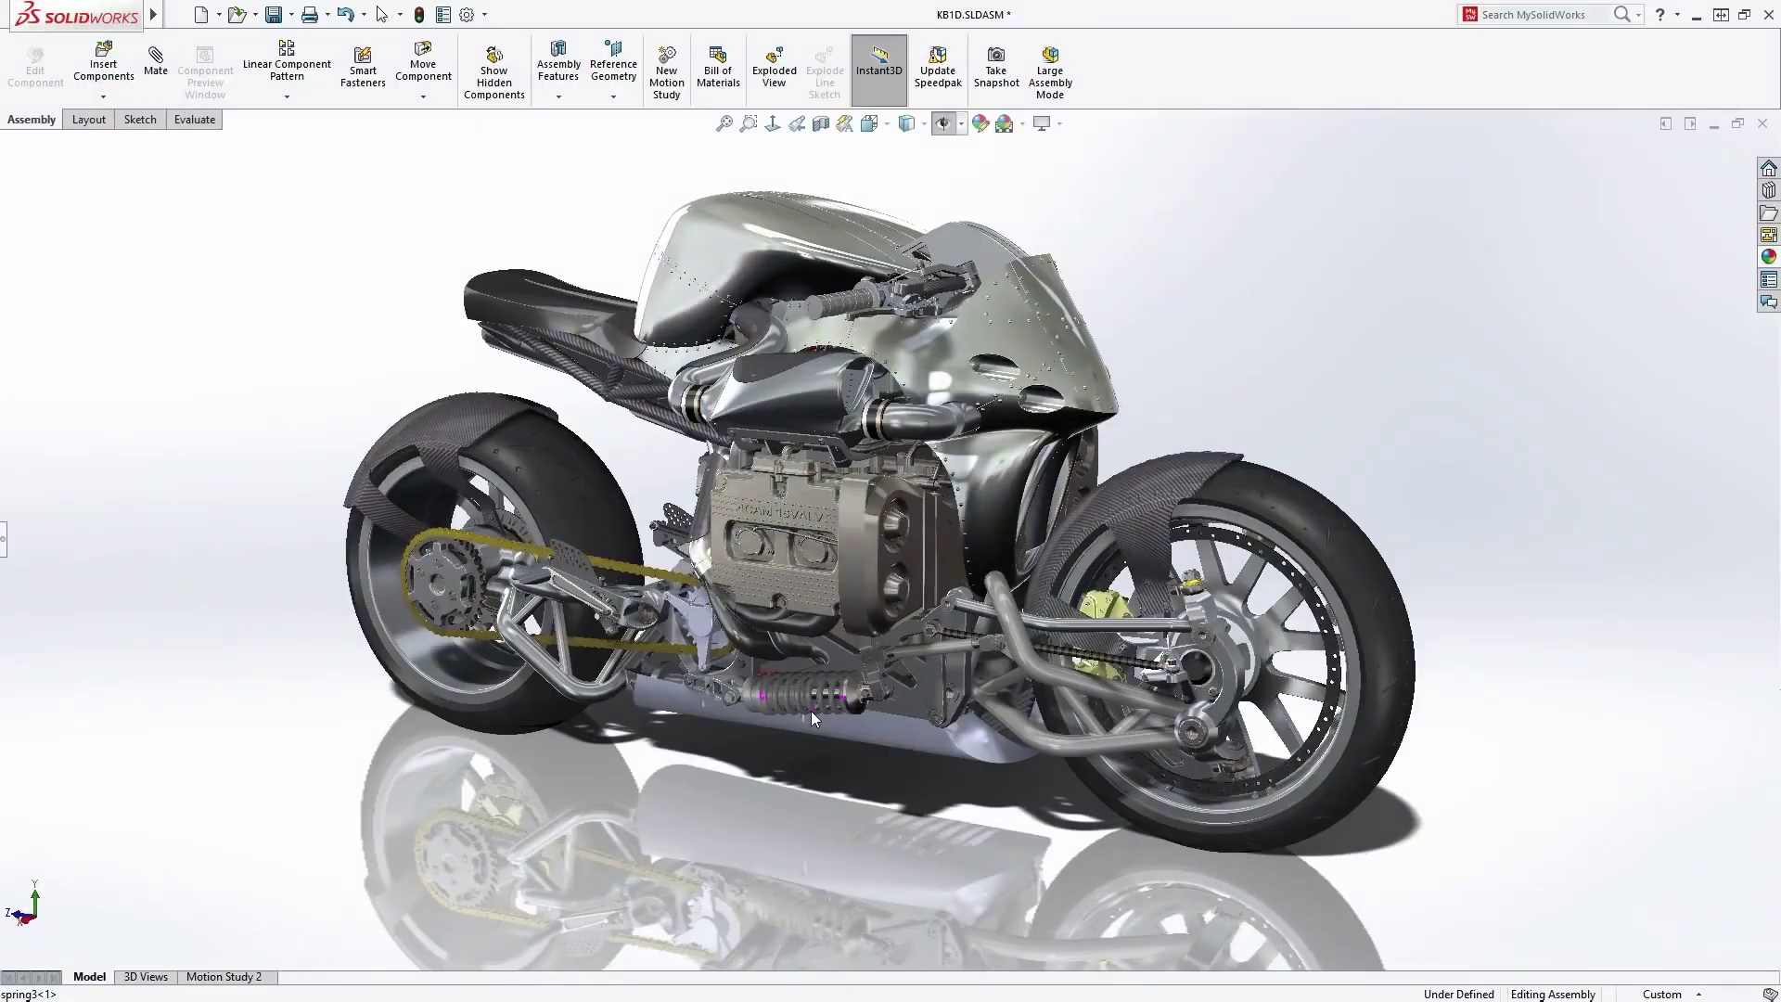
- Orbit the motorcycle assembly to a front-facing view
{"action": "middle_click_drag", "start_coordinate": [812, 711], "coordinate": [474, 654]}
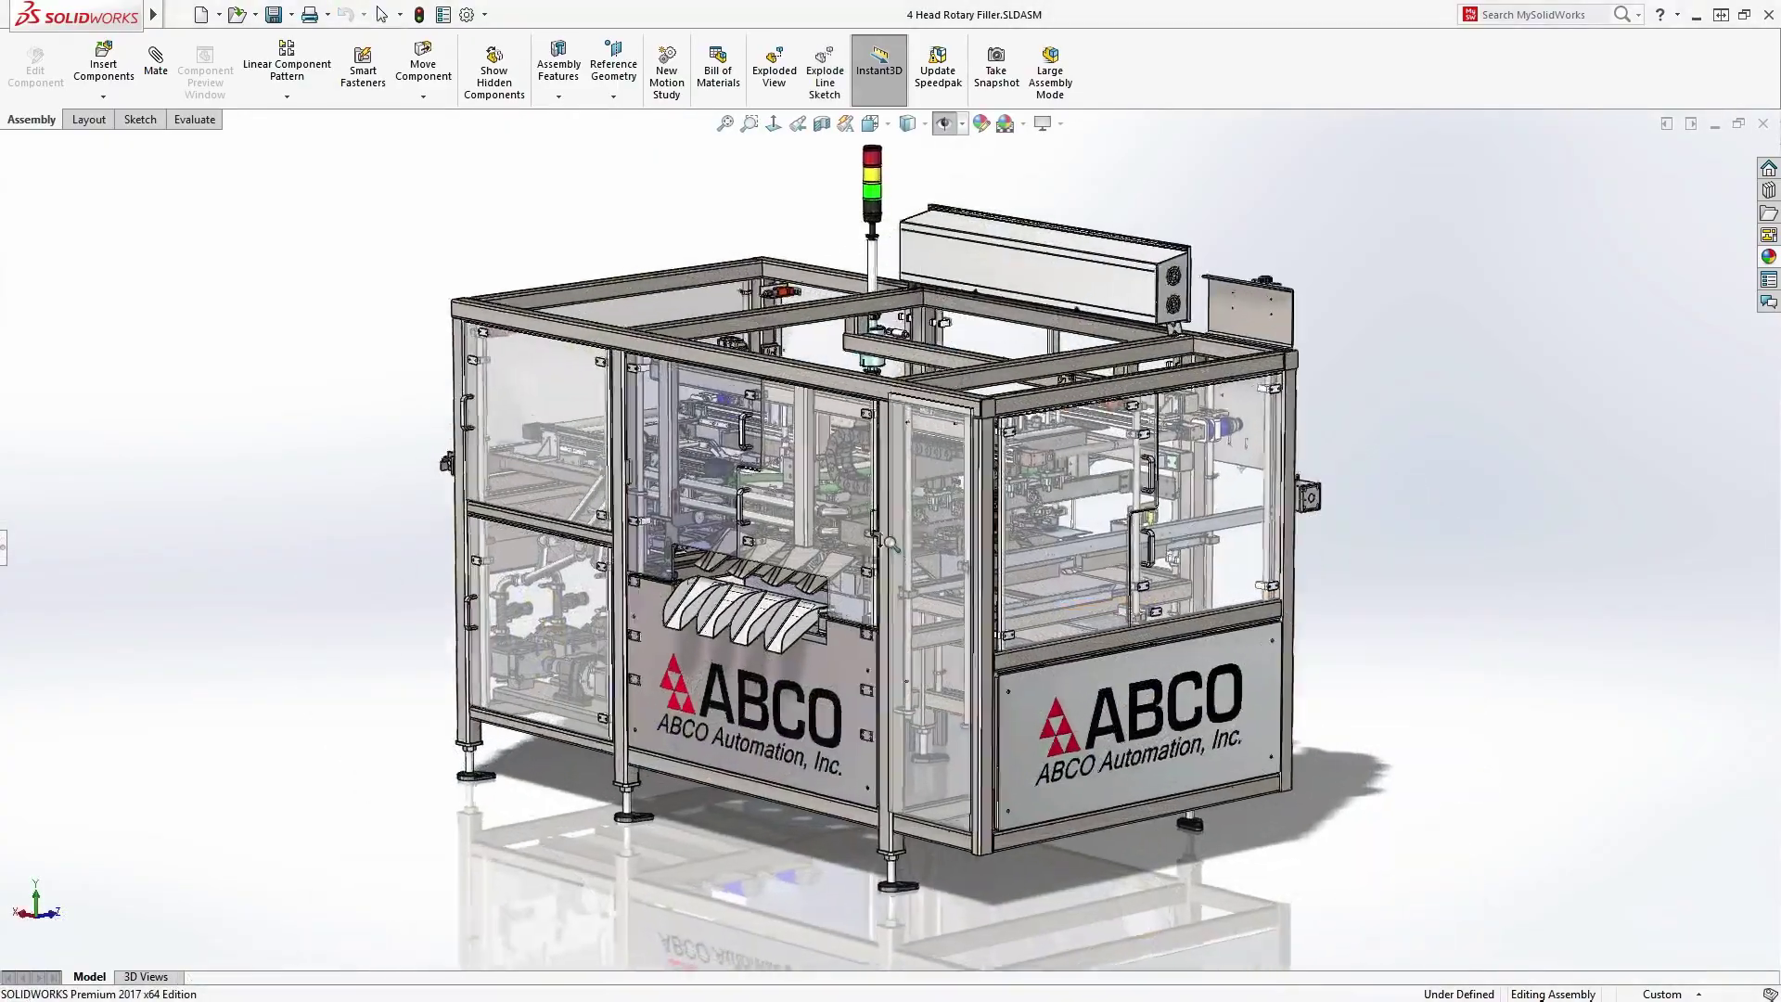
{"action": "scroll", "coordinate": [898, 364], "scroll_direction": "down", "scroll_amount": 3}
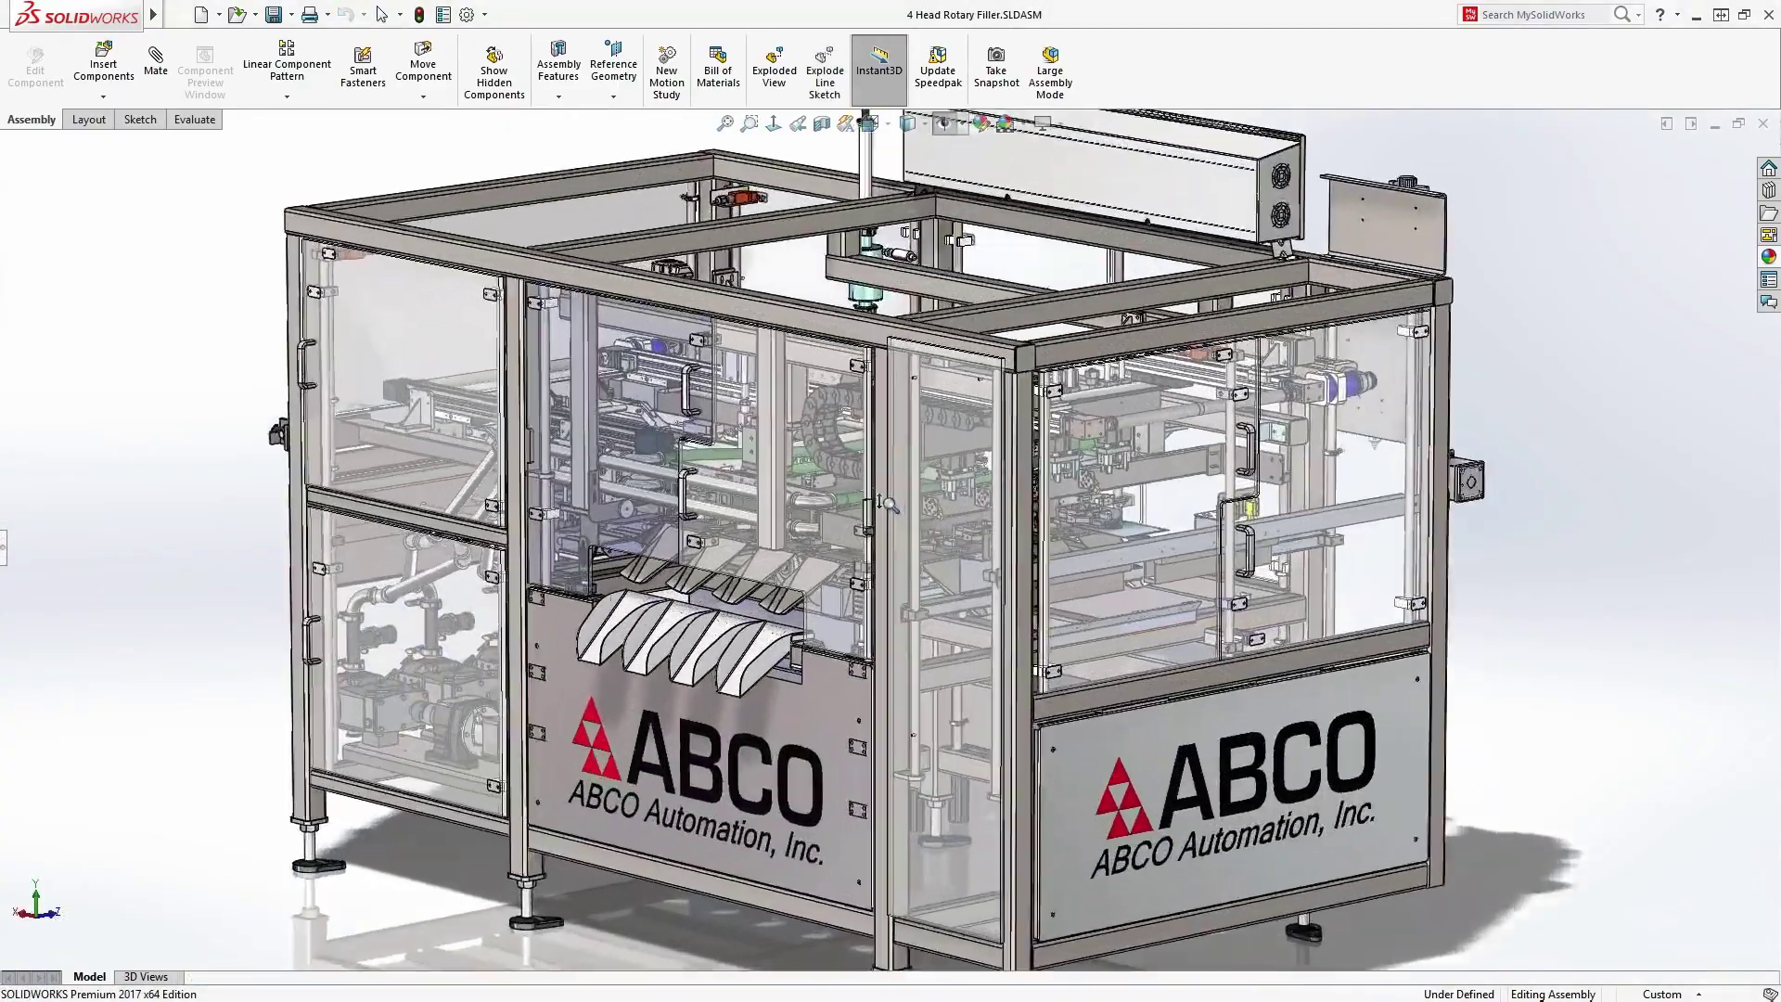
{"action": "scroll", "coordinate": [897, 364], "scroll_direction": "down", "scroll_amount": 3}
{"action": "scroll", "coordinate": [897, 363], "scroll_direction": "down", "scroll_amount": 3}
{"action": "scroll", "coordinate": [897, 363], "scroll_direction": "down", "scroll_amount": 3}
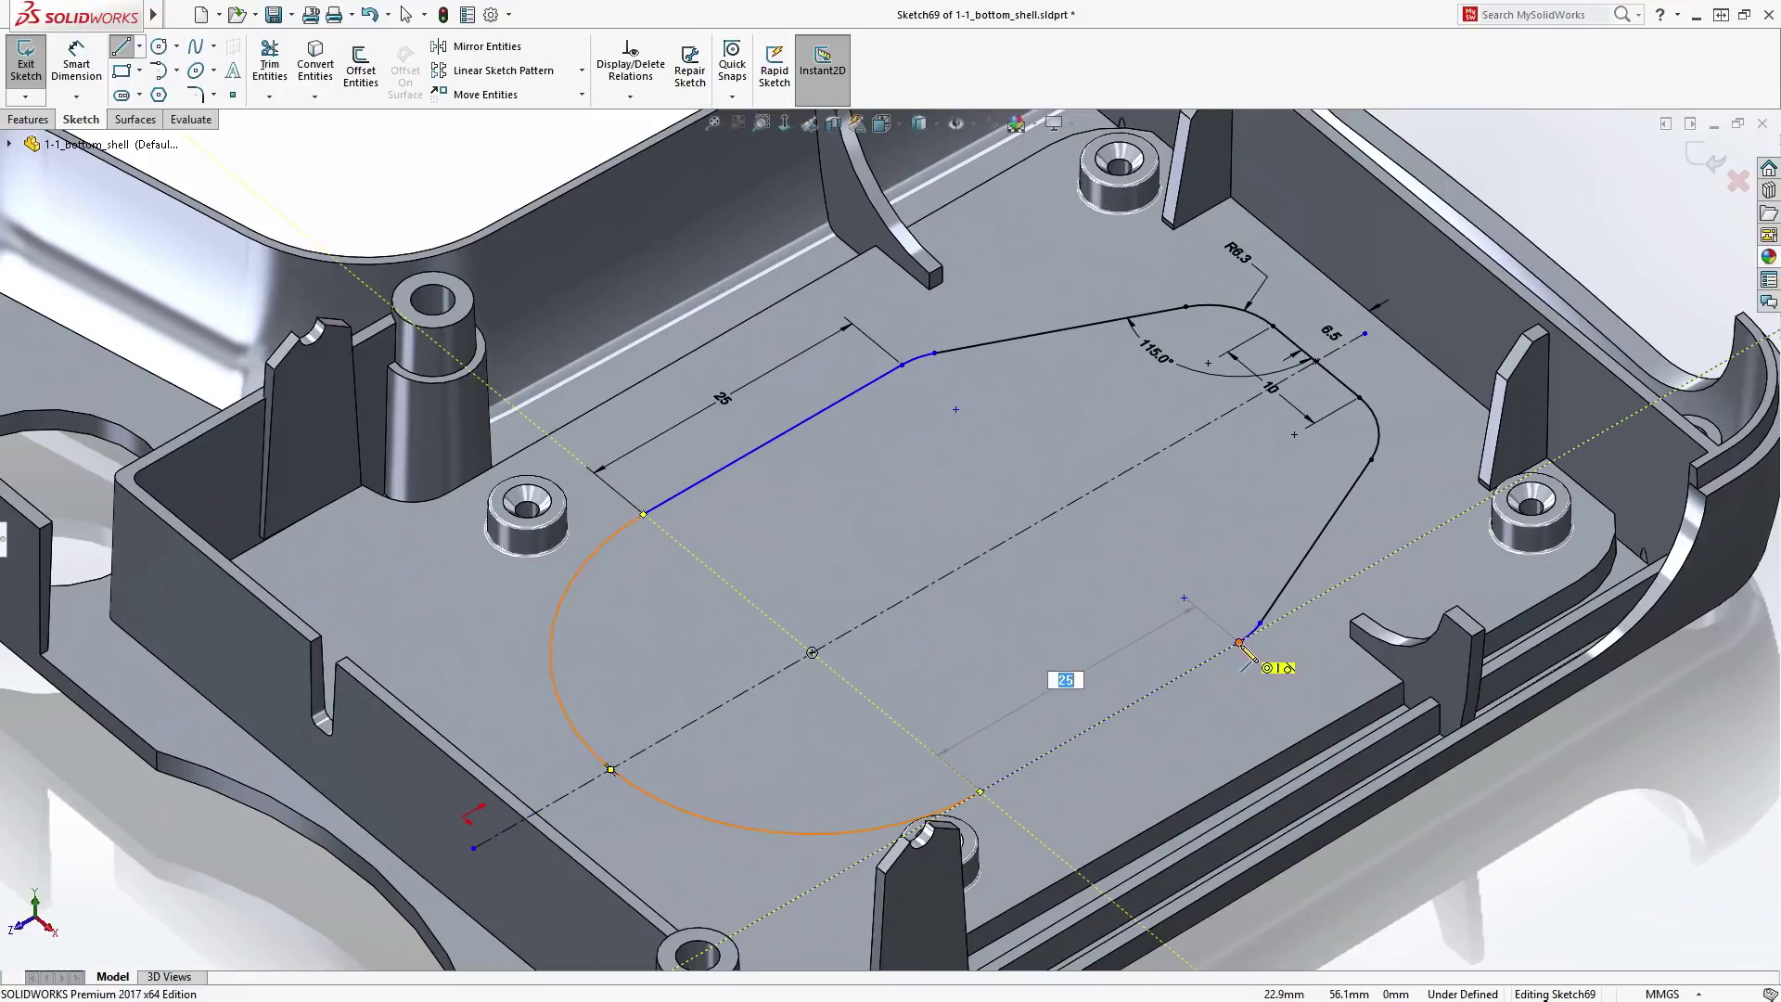
- Close the slot profile and drag it downward into a cut through the shell floor
{"action": "left_click", "coordinate": [1242, 644]}
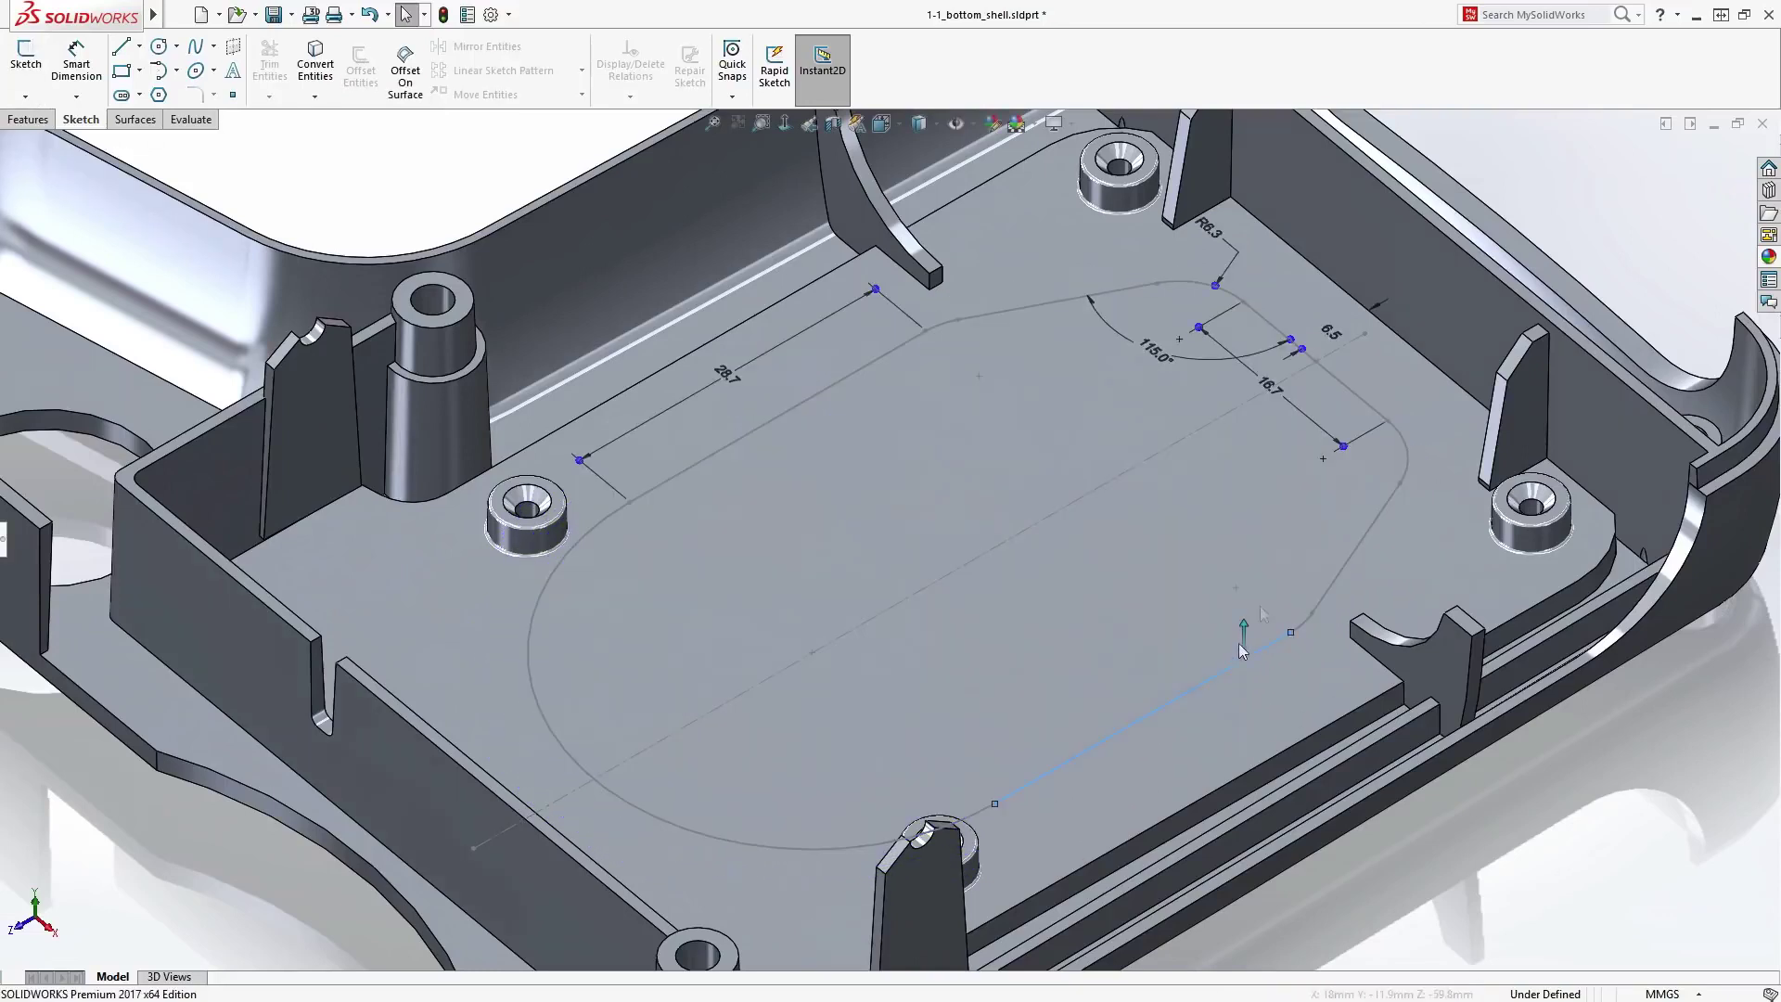
{"action": "left_click_drag", "start_coordinate": [1253, 622], "coordinate": [1264, 706]}
- Finish the floor cut, then resize the countersunk screw holes from M1.6 to M2.5
{"action": "middle_click_drag", "start_coordinate": [1265, 706], "coordinate": [733, 677]}
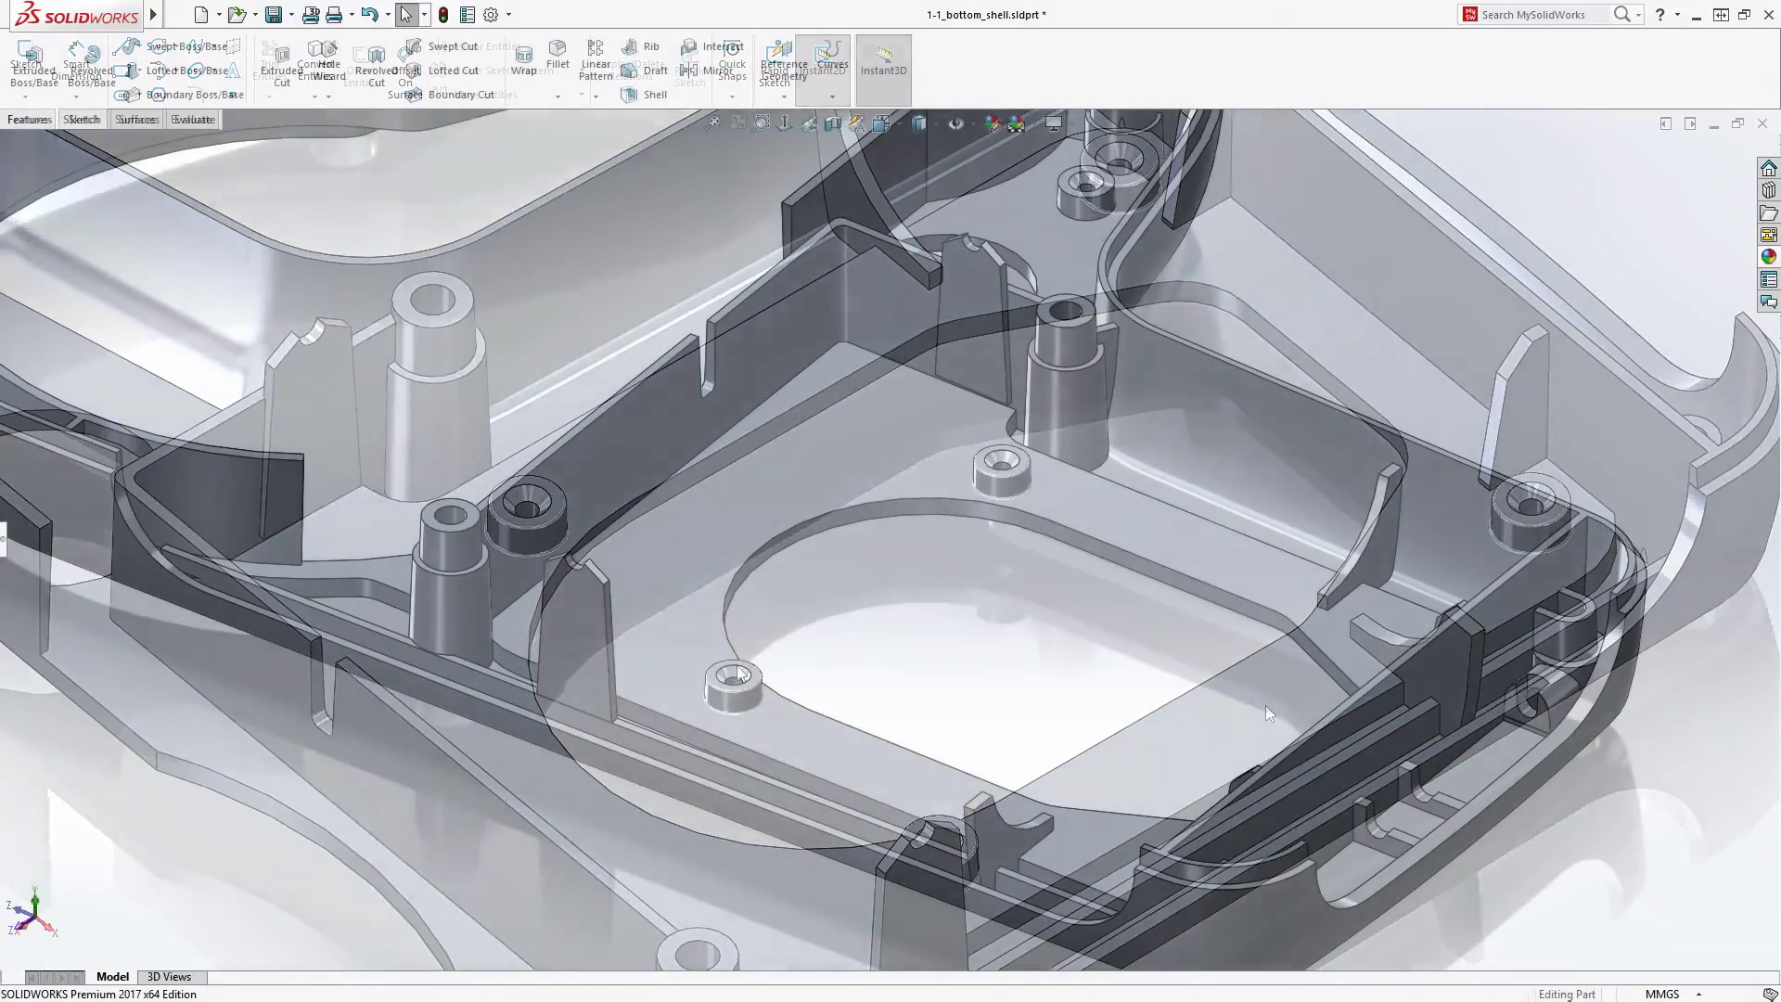
{"action": "left_click", "coordinate": [734, 677]}
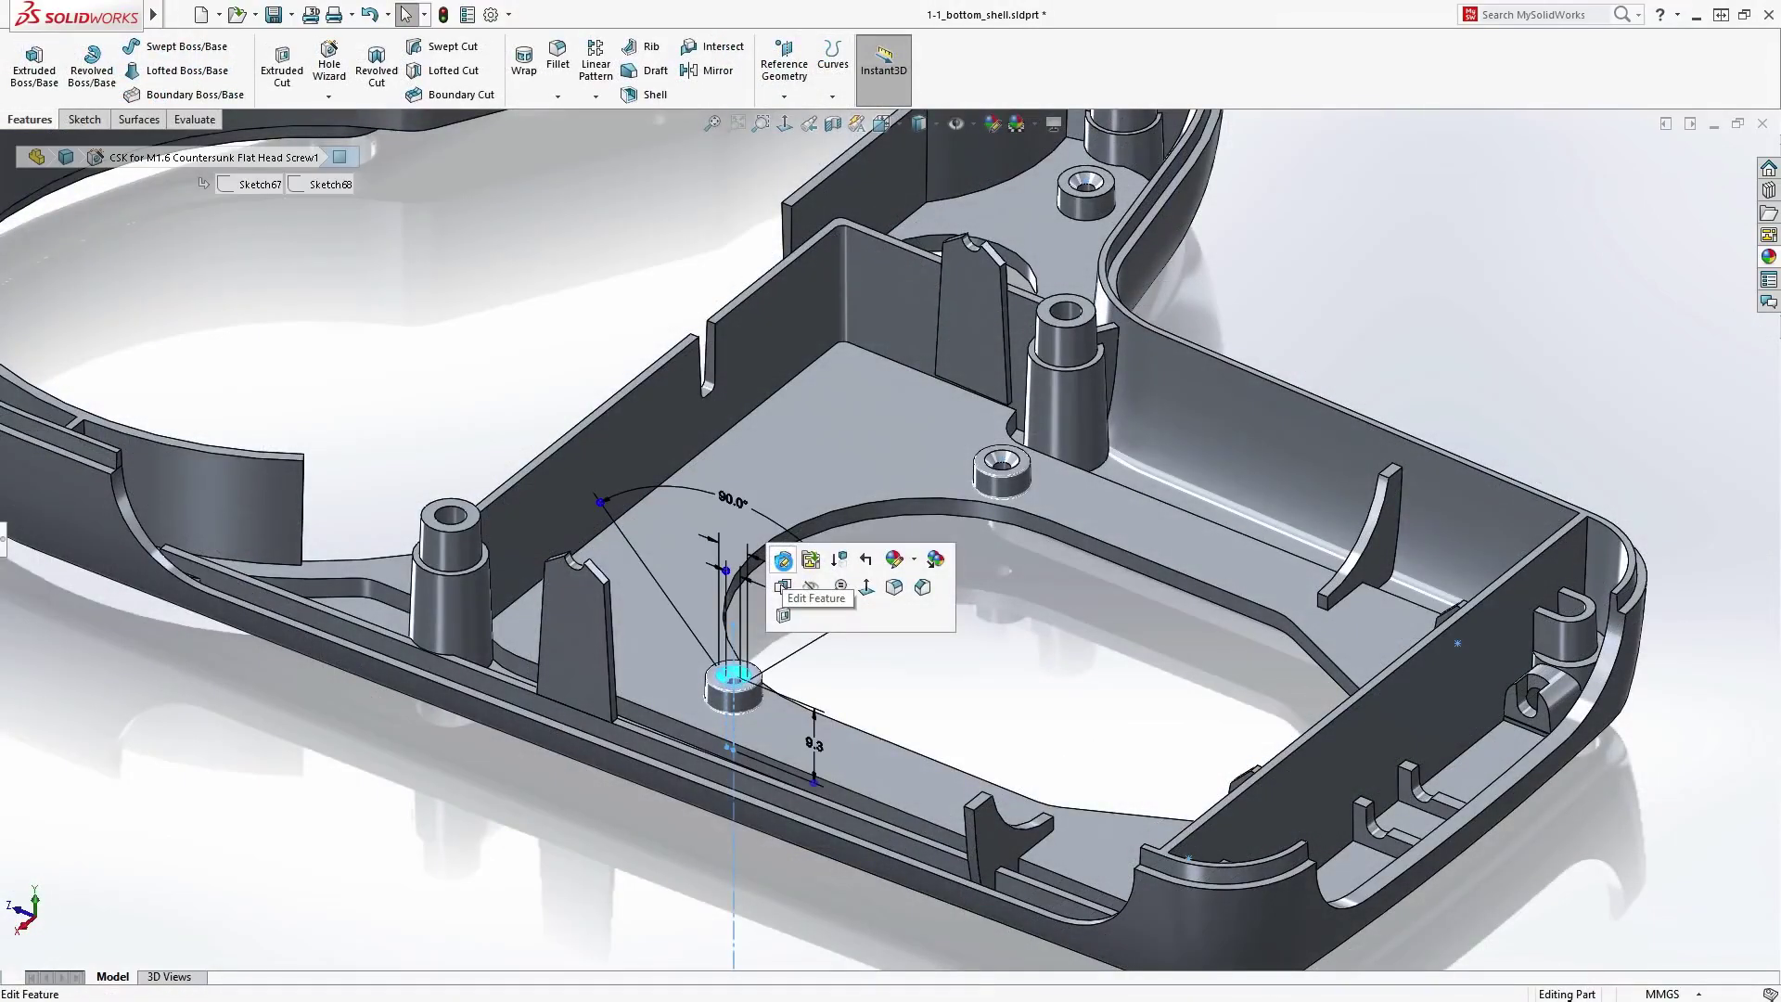
{"action": "left_click", "coordinate": [783, 561]}
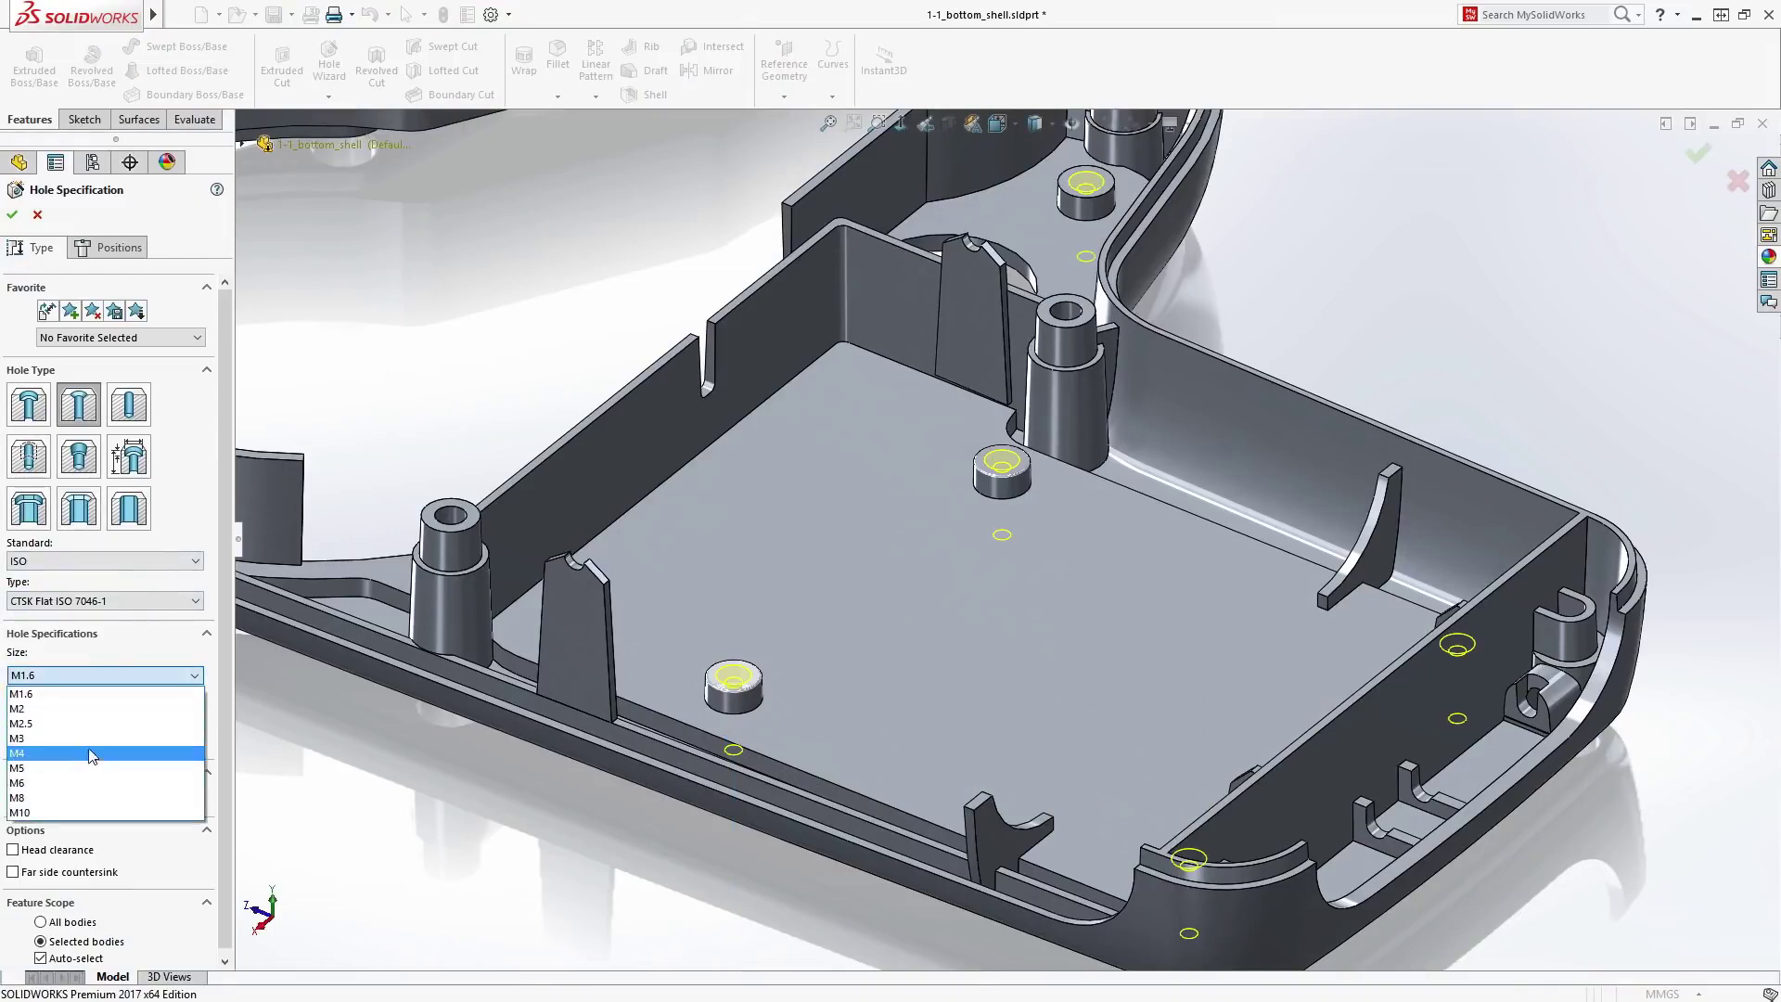
{"action": "left_click", "coordinate": [88, 723]}
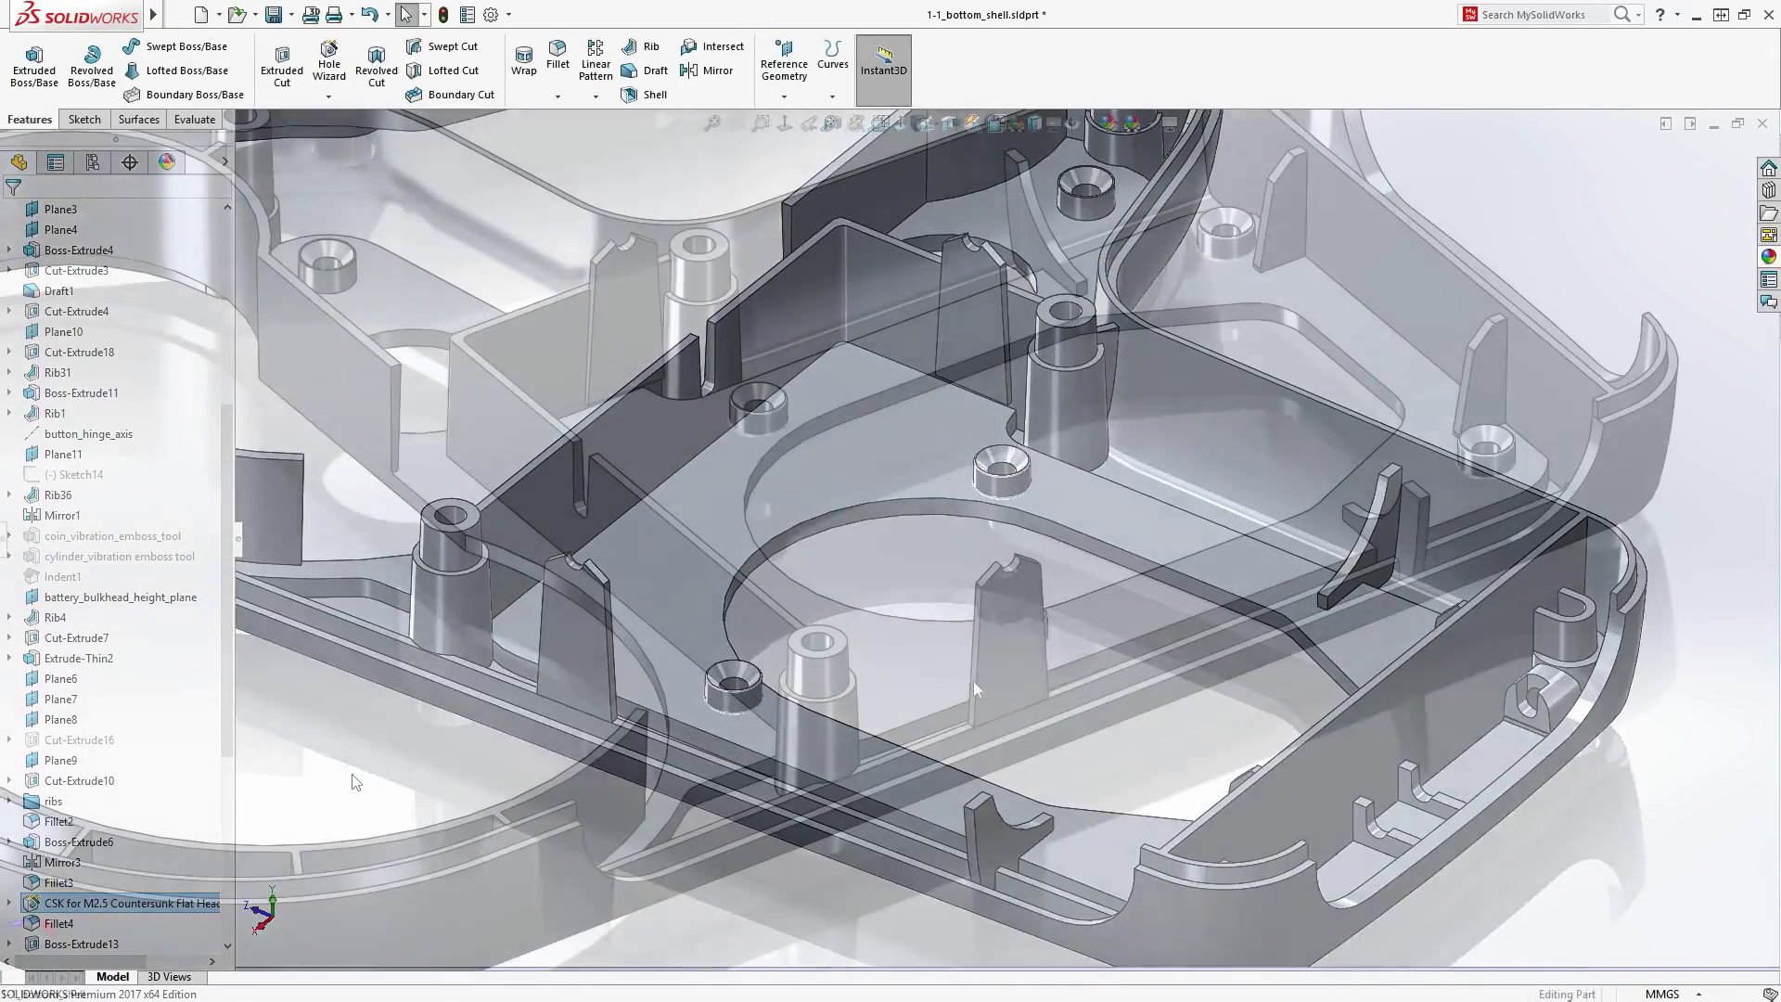
- Drag the small rib's edge until the rib reaches the neighbouring boss
{"action": "left_click", "coordinate": [960, 683]}
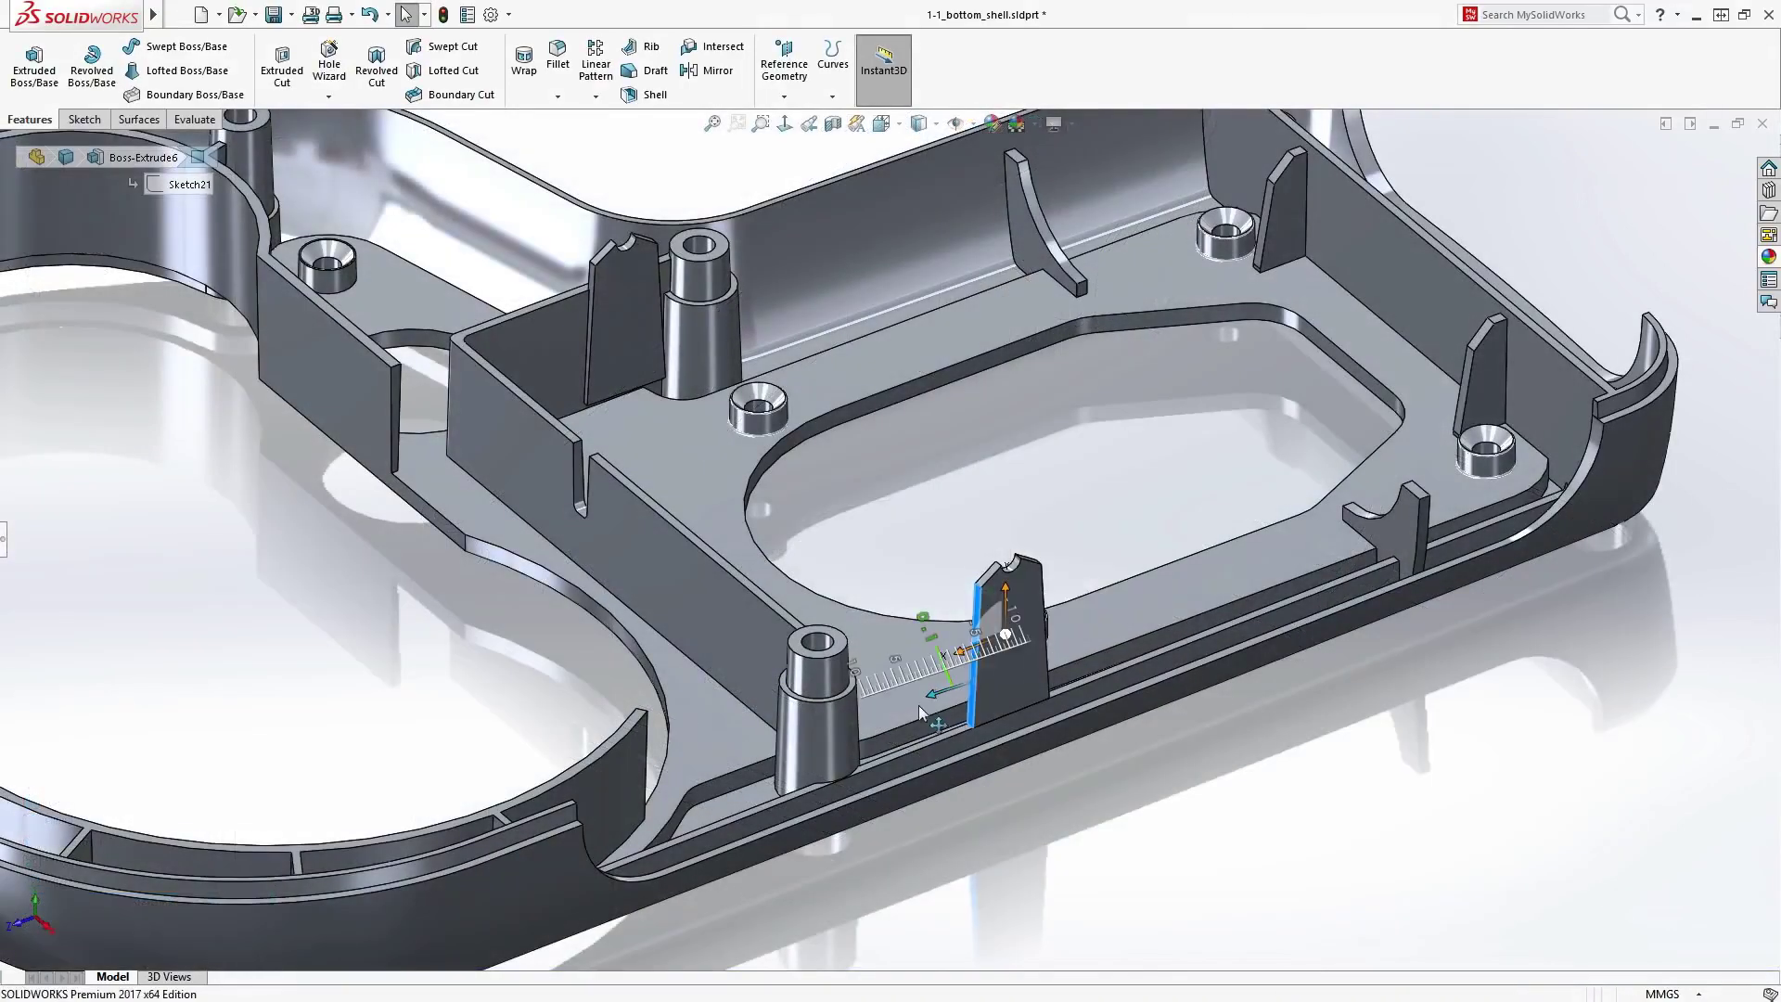
{"action": "left_click_drag", "start_coordinate": [919, 706], "coordinate": [872, 730]}
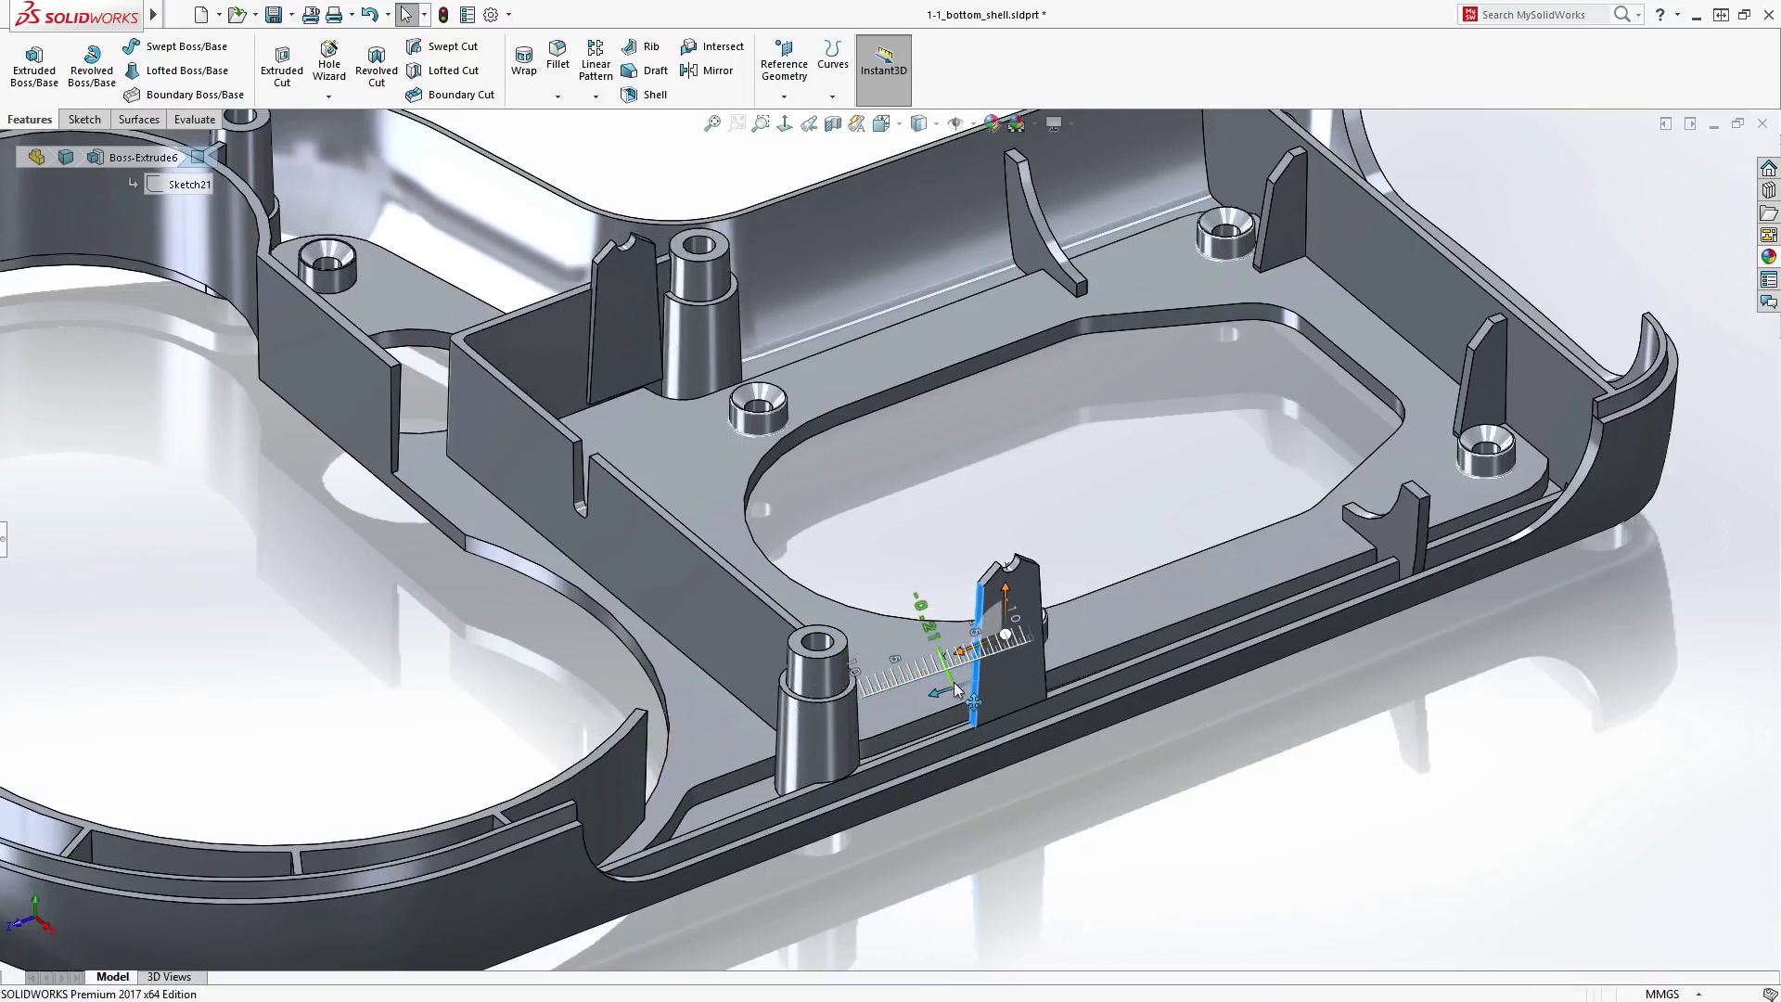
{"action": "left_click_drag", "start_coordinate": [952, 681], "coordinate": [889, 676]}
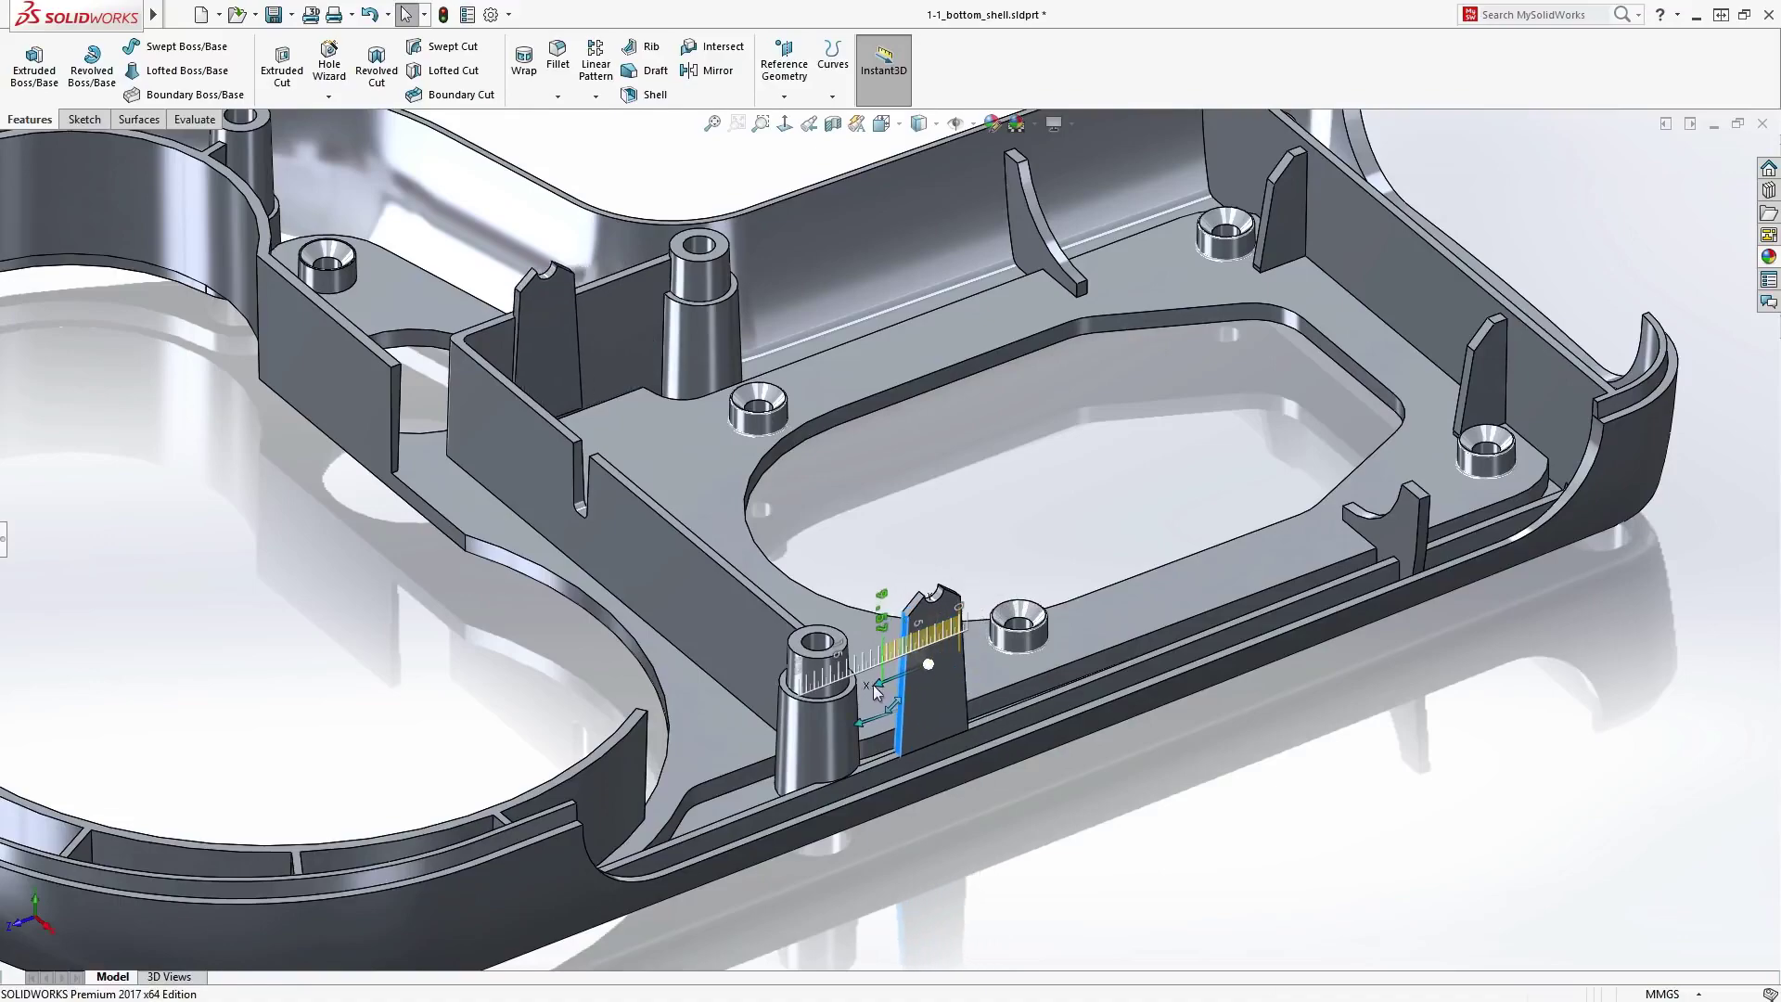
{"action": "left_click_drag", "start_coordinate": [871, 685], "coordinate": [873, 685]}
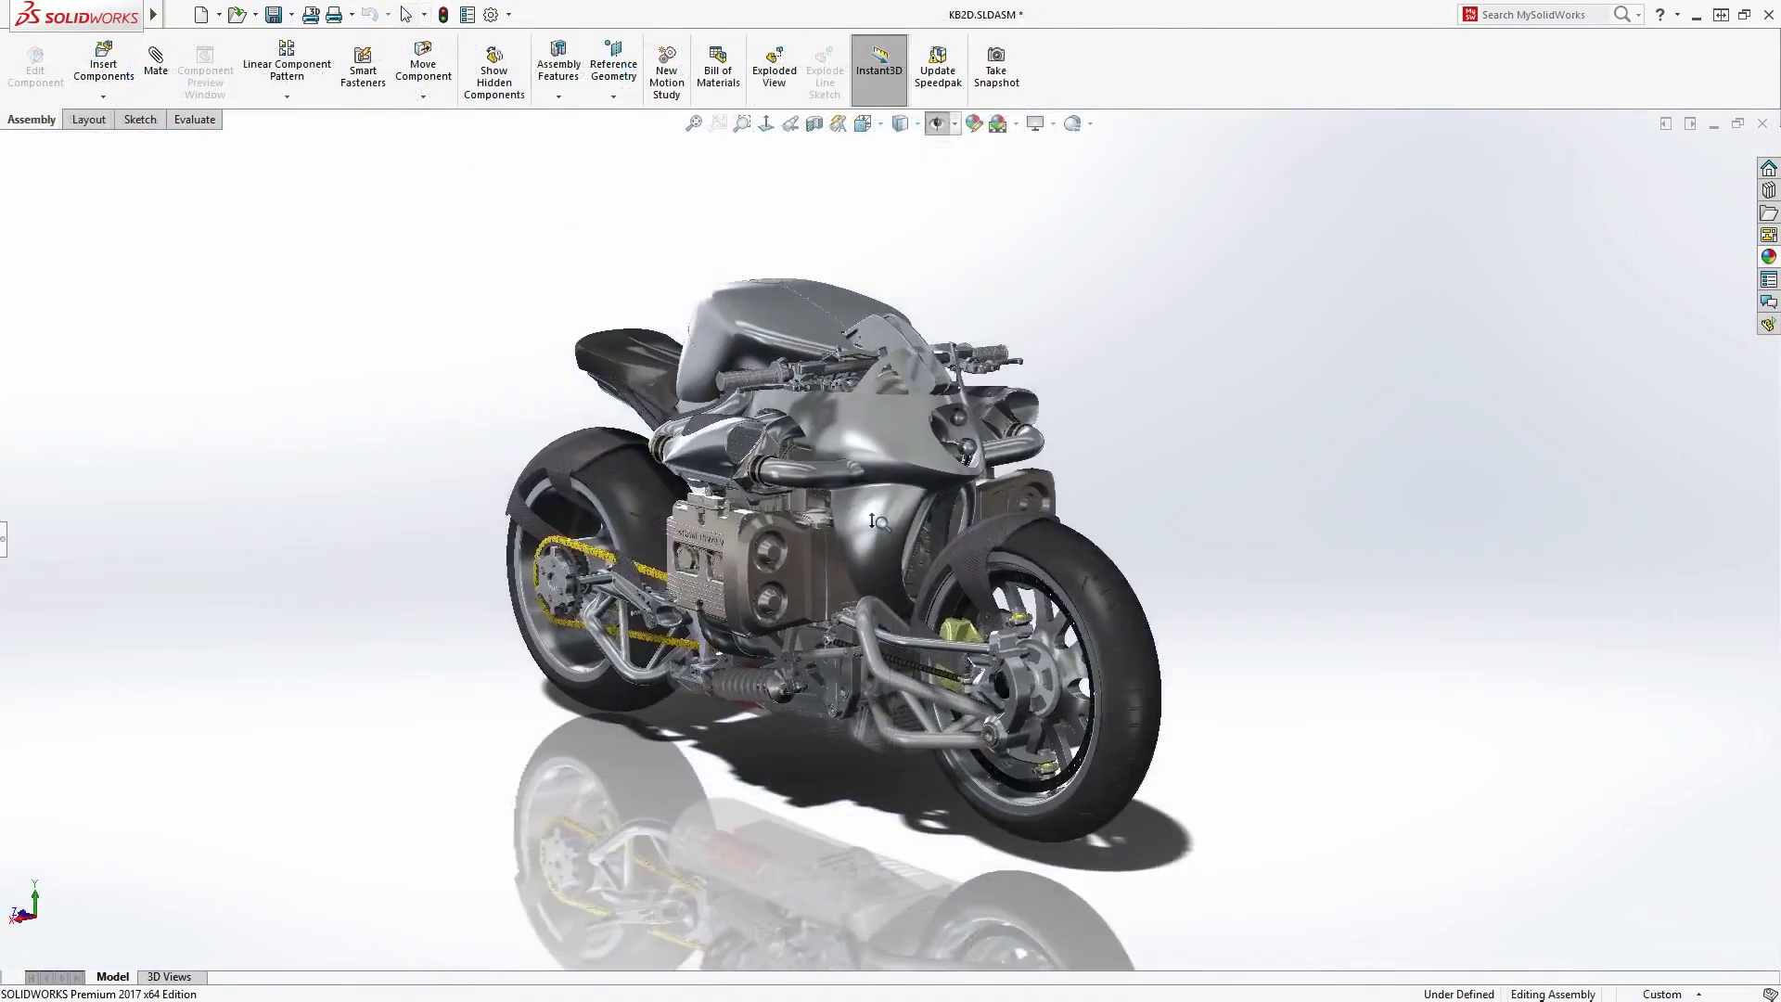
{"action": "scroll", "coordinate": [874, 473], "scroll_direction": "down", "scroll_amount": 5}
{"action": "scroll", "coordinate": [874, 474], "scroll_direction": "down", "scroll_amount": 5}
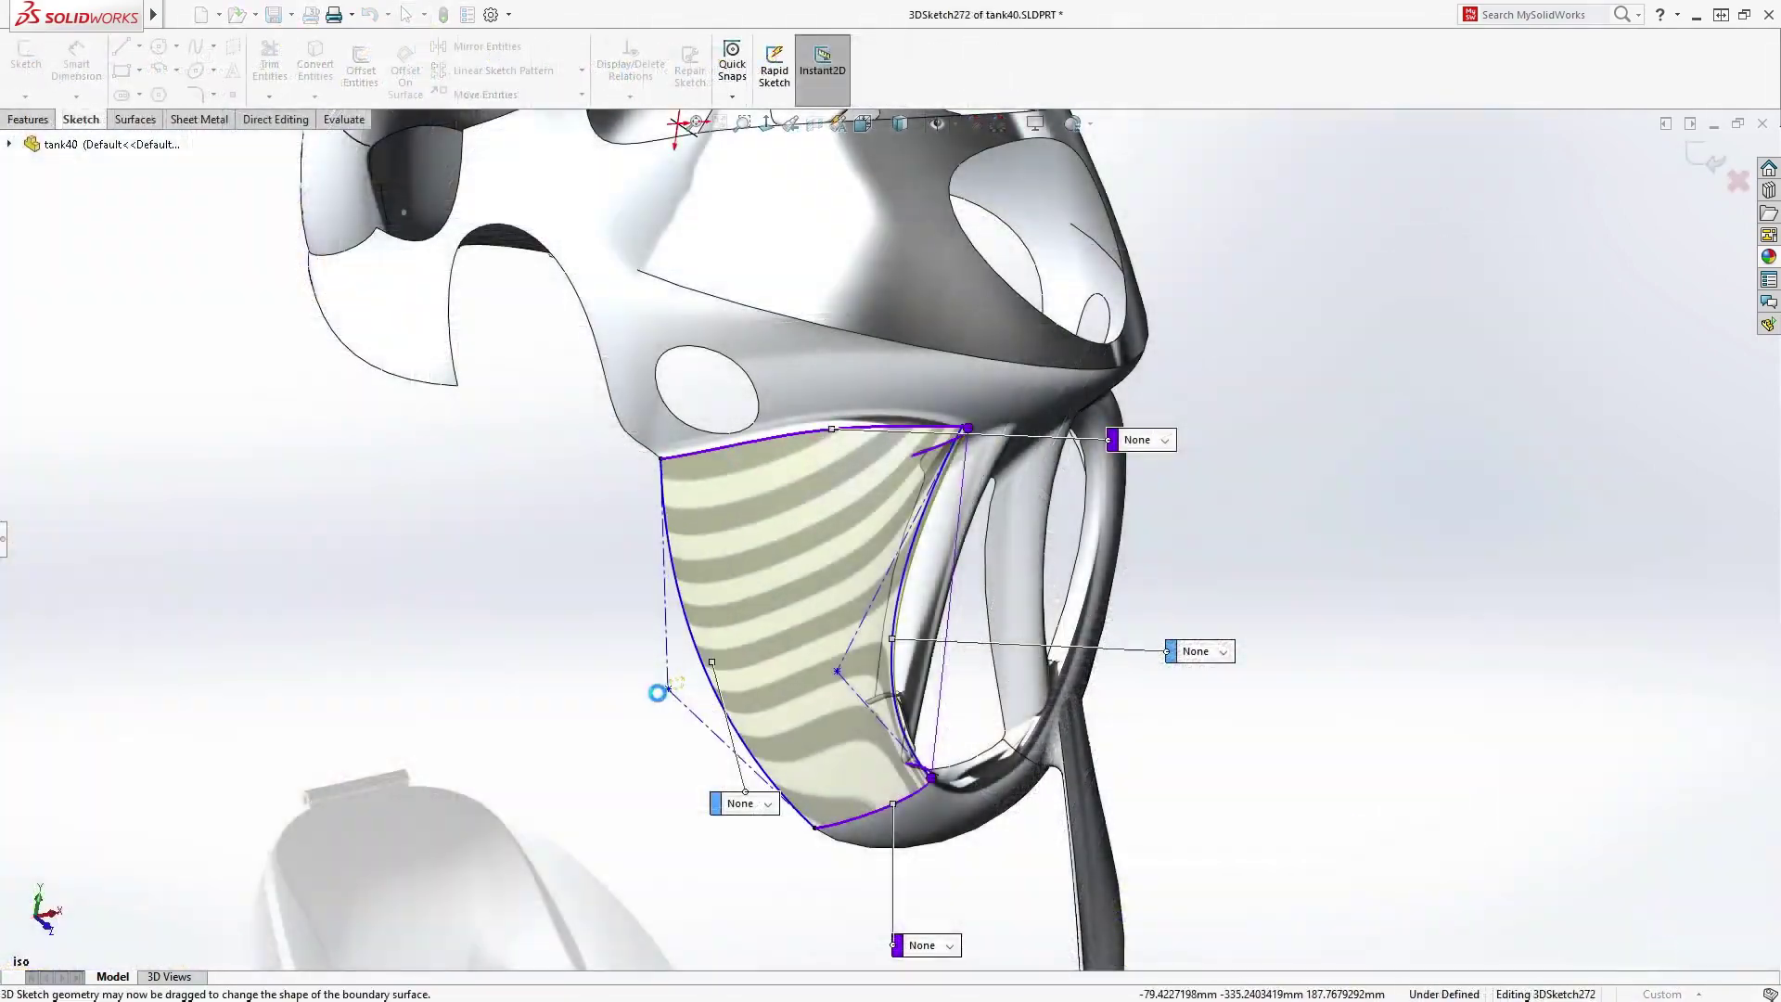
- Drag a 3D sketch spline handle to reshape the tank's curved boundary surface
{"action": "mouse_move", "coordinate": [658, 692]}
{"action": "left_mouse_down"}
{"action": "mouse_move", "coordinate": [595, 718]}
{"action": "mouse_move", "coordinate": [767, 669]}
{"action": "left_mouse_up"}
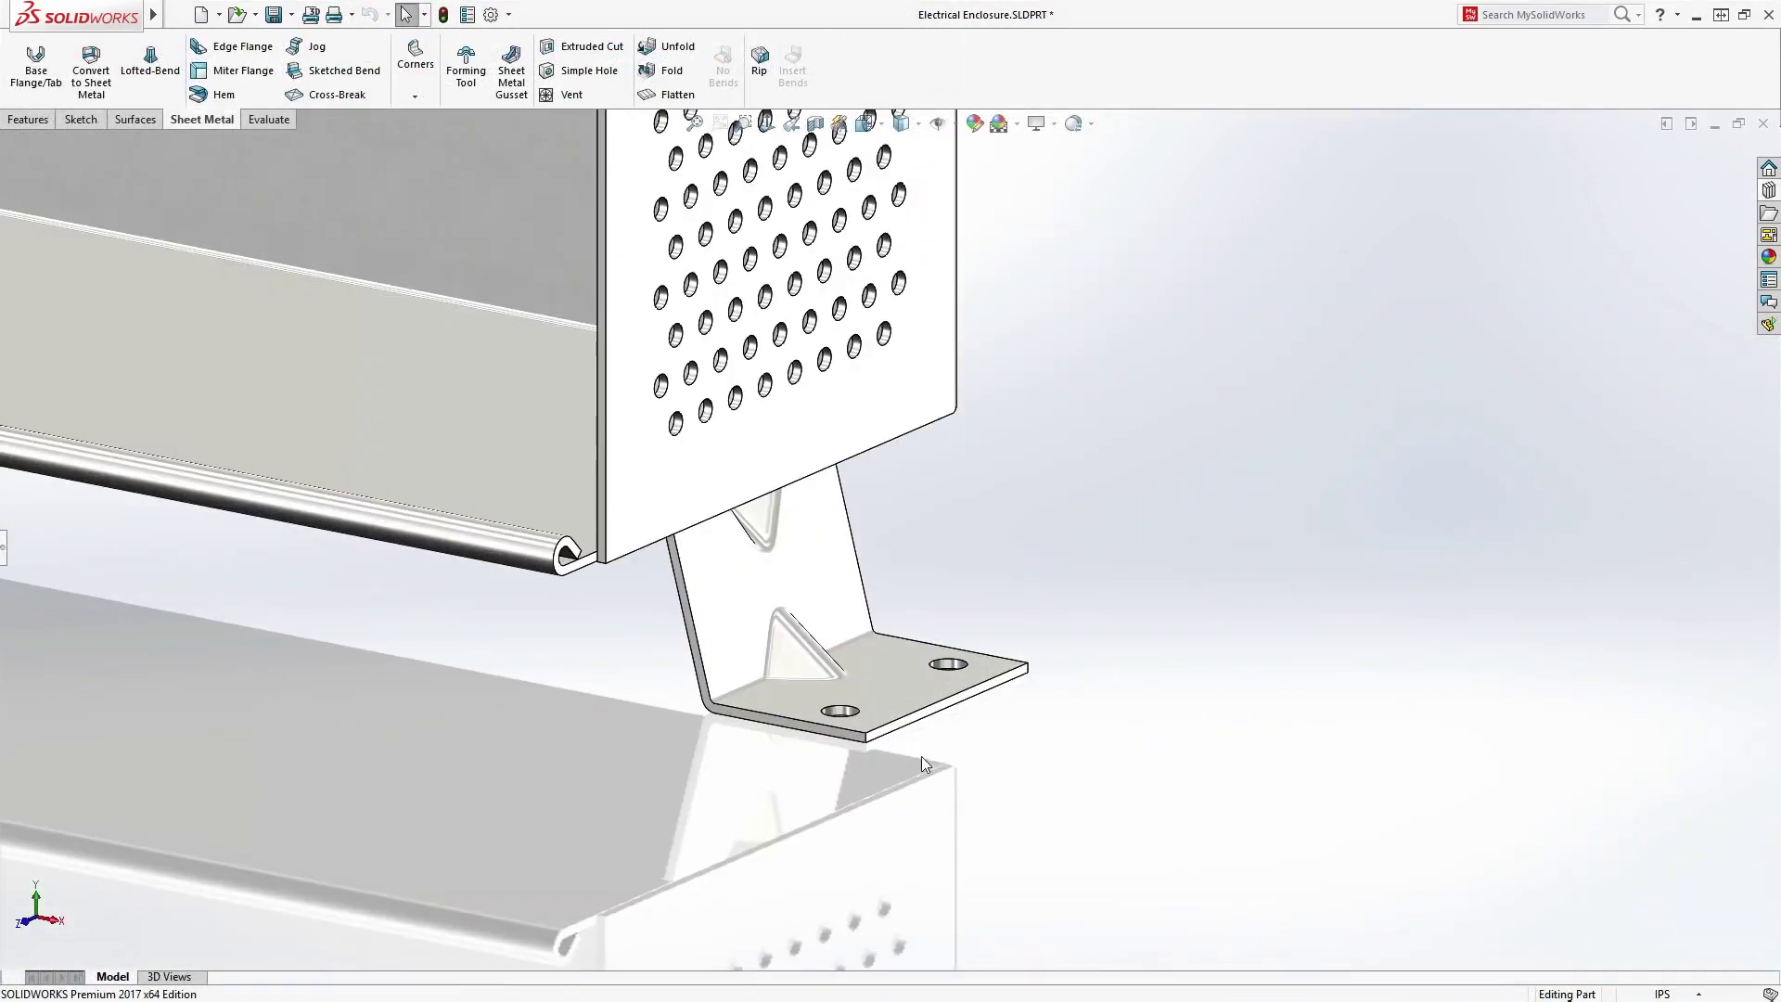
- Flange the bracket foot, place a second Fan Vent above the first, and flatten the enclosure
{"action": "left_click", "coordinate": [921, 755]}
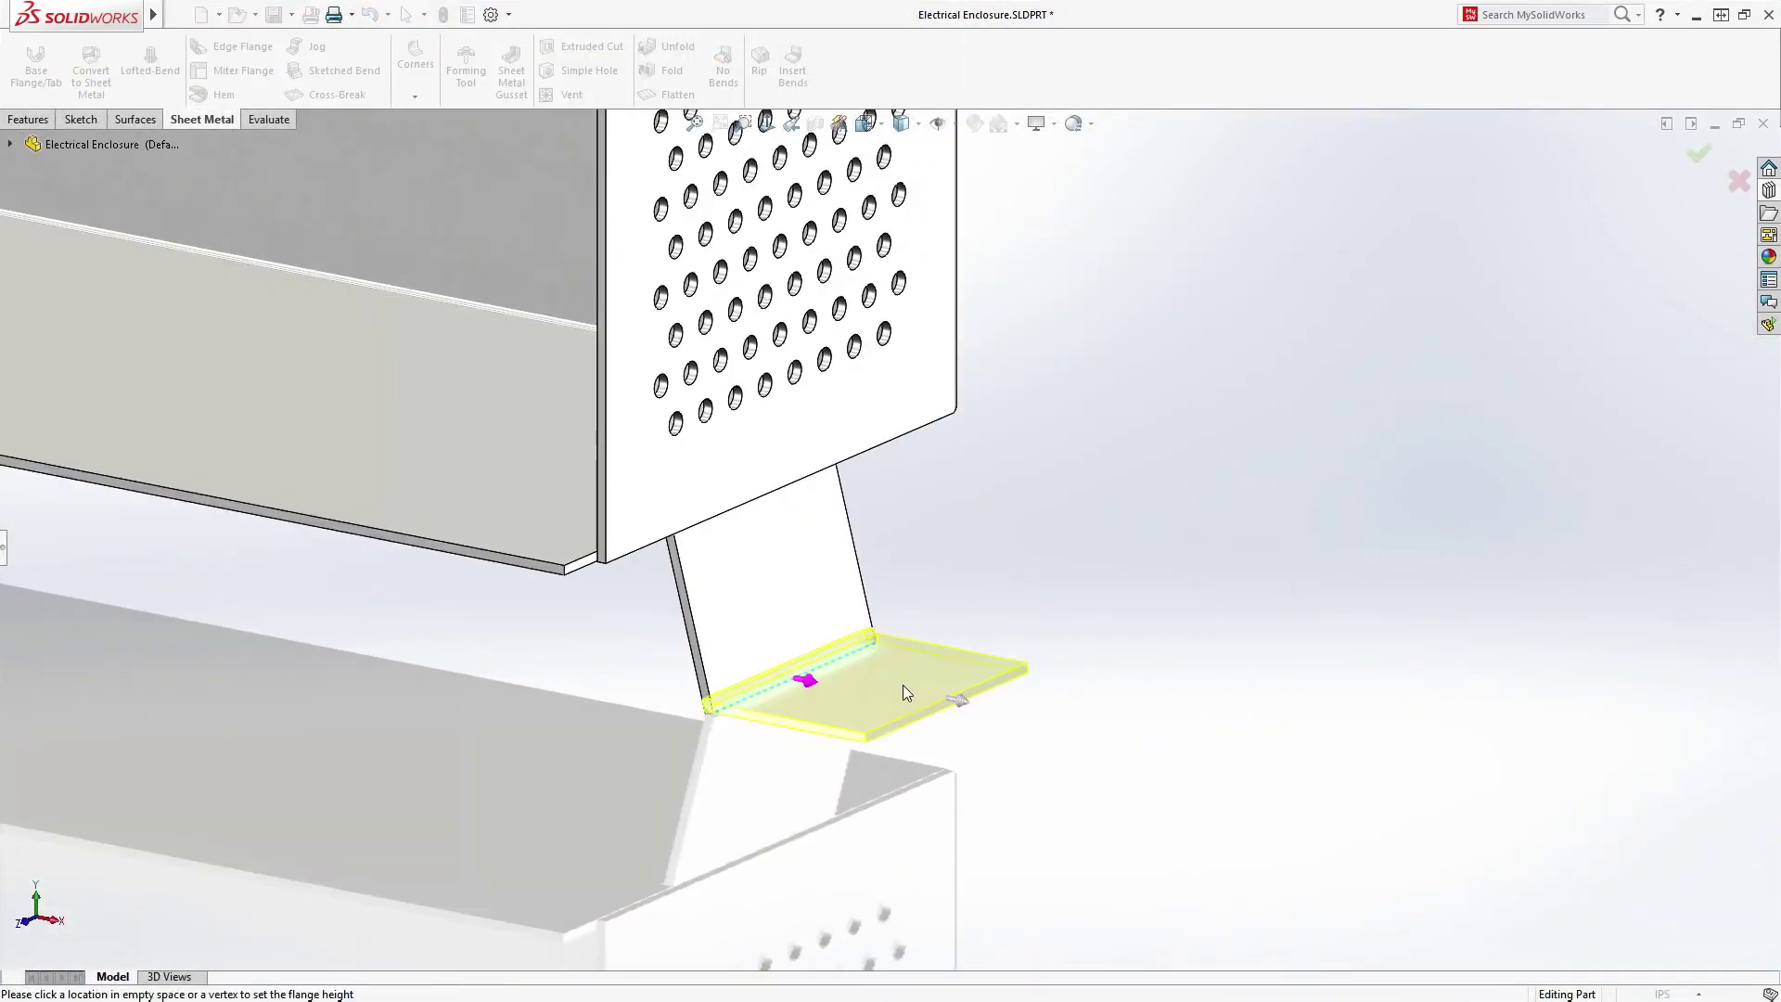
{"action": "left_click", "coordinate": [1120, 744]}
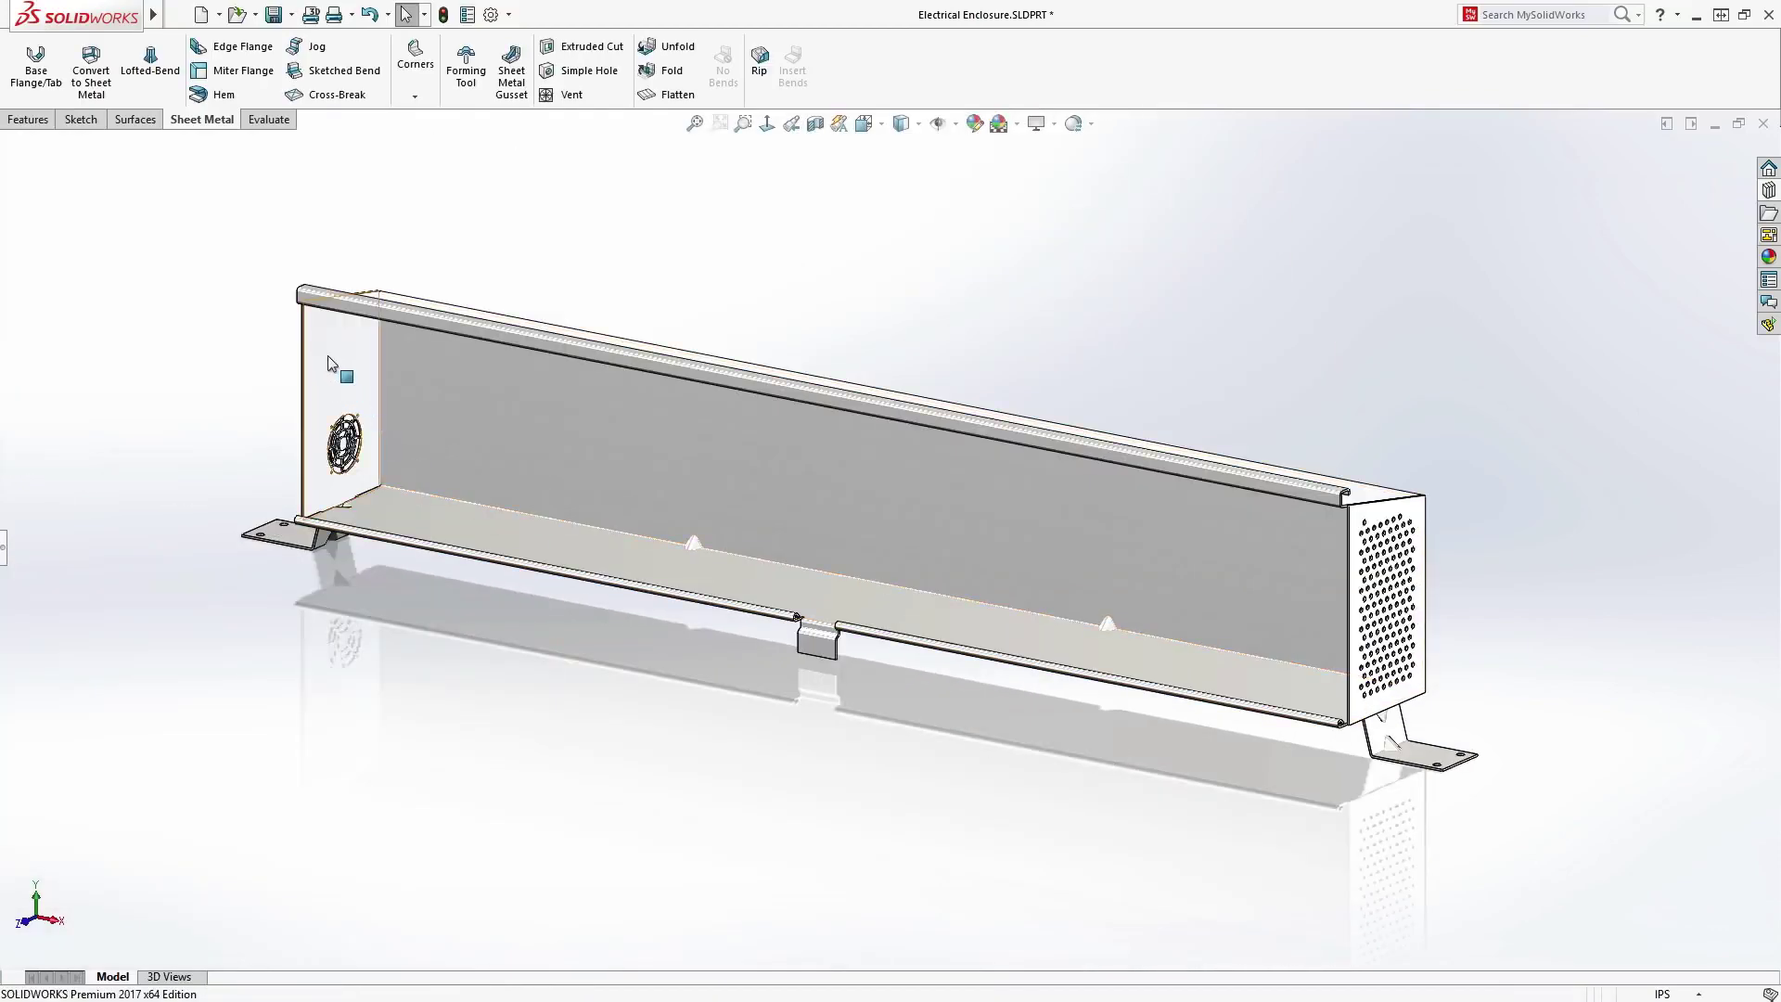
{"action": "scroll", "coordinate": [327, 354], "scroll_direction": "down", "scroll_amount": 3}
{"action": "scroll", "coordinate": [385, 381], "scroll_direction": "down", "scroll_amount": 2}
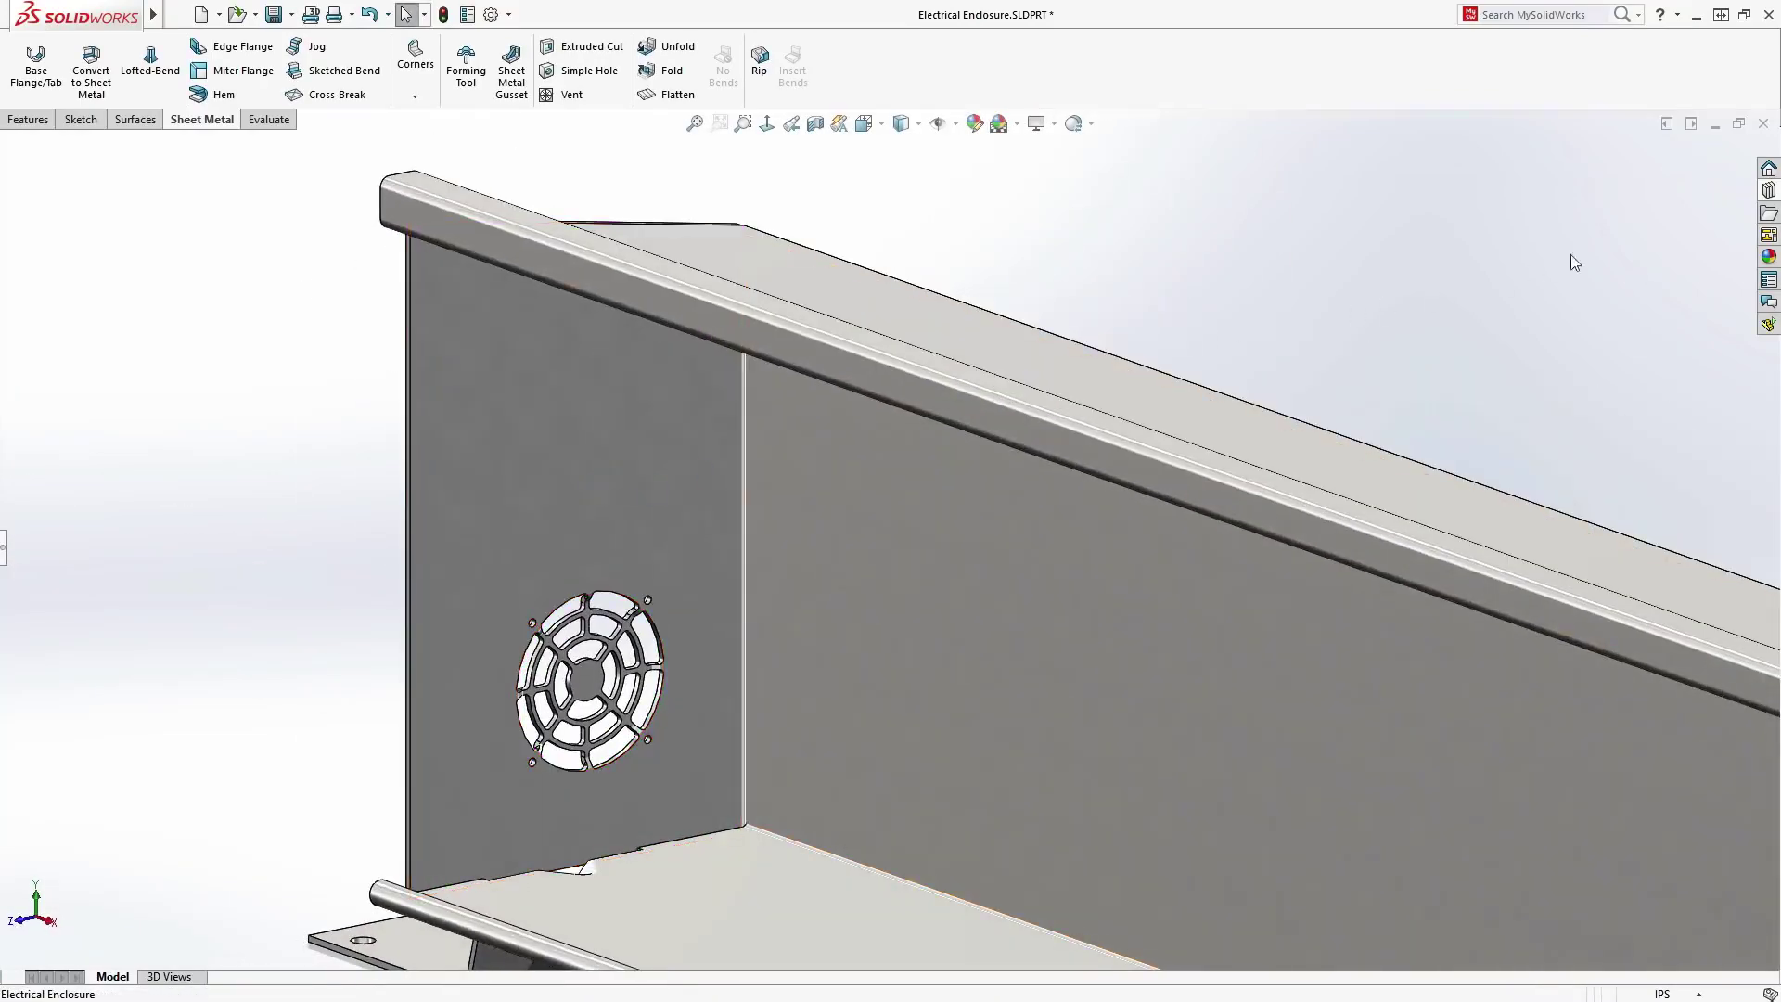
{"action": "left_click", "coordinate": [1767, 191]}
{"action": "left_click_drag", "start_coordinate": [1674, 426], "coordinate": [764, 396]}
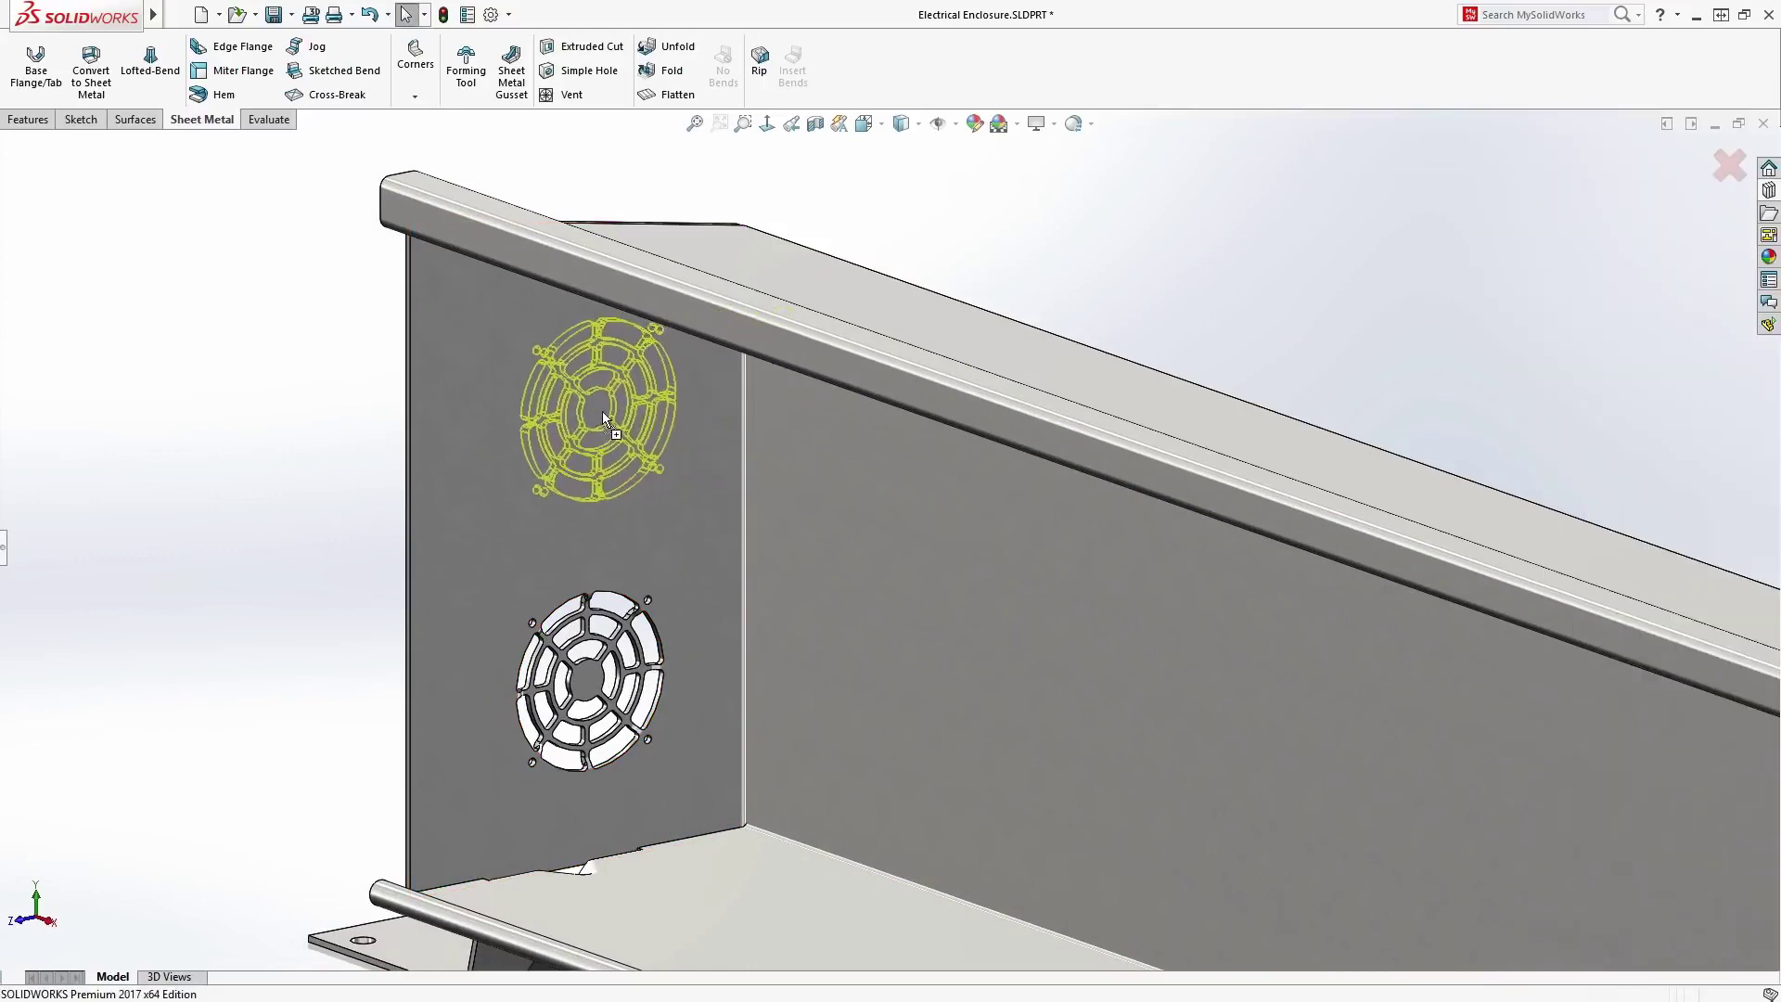
{"action": "left_click_drag", "start_coordinate": [603, 411], "coordinate": [596, 435]}
{"action": "key", "text": "f"}
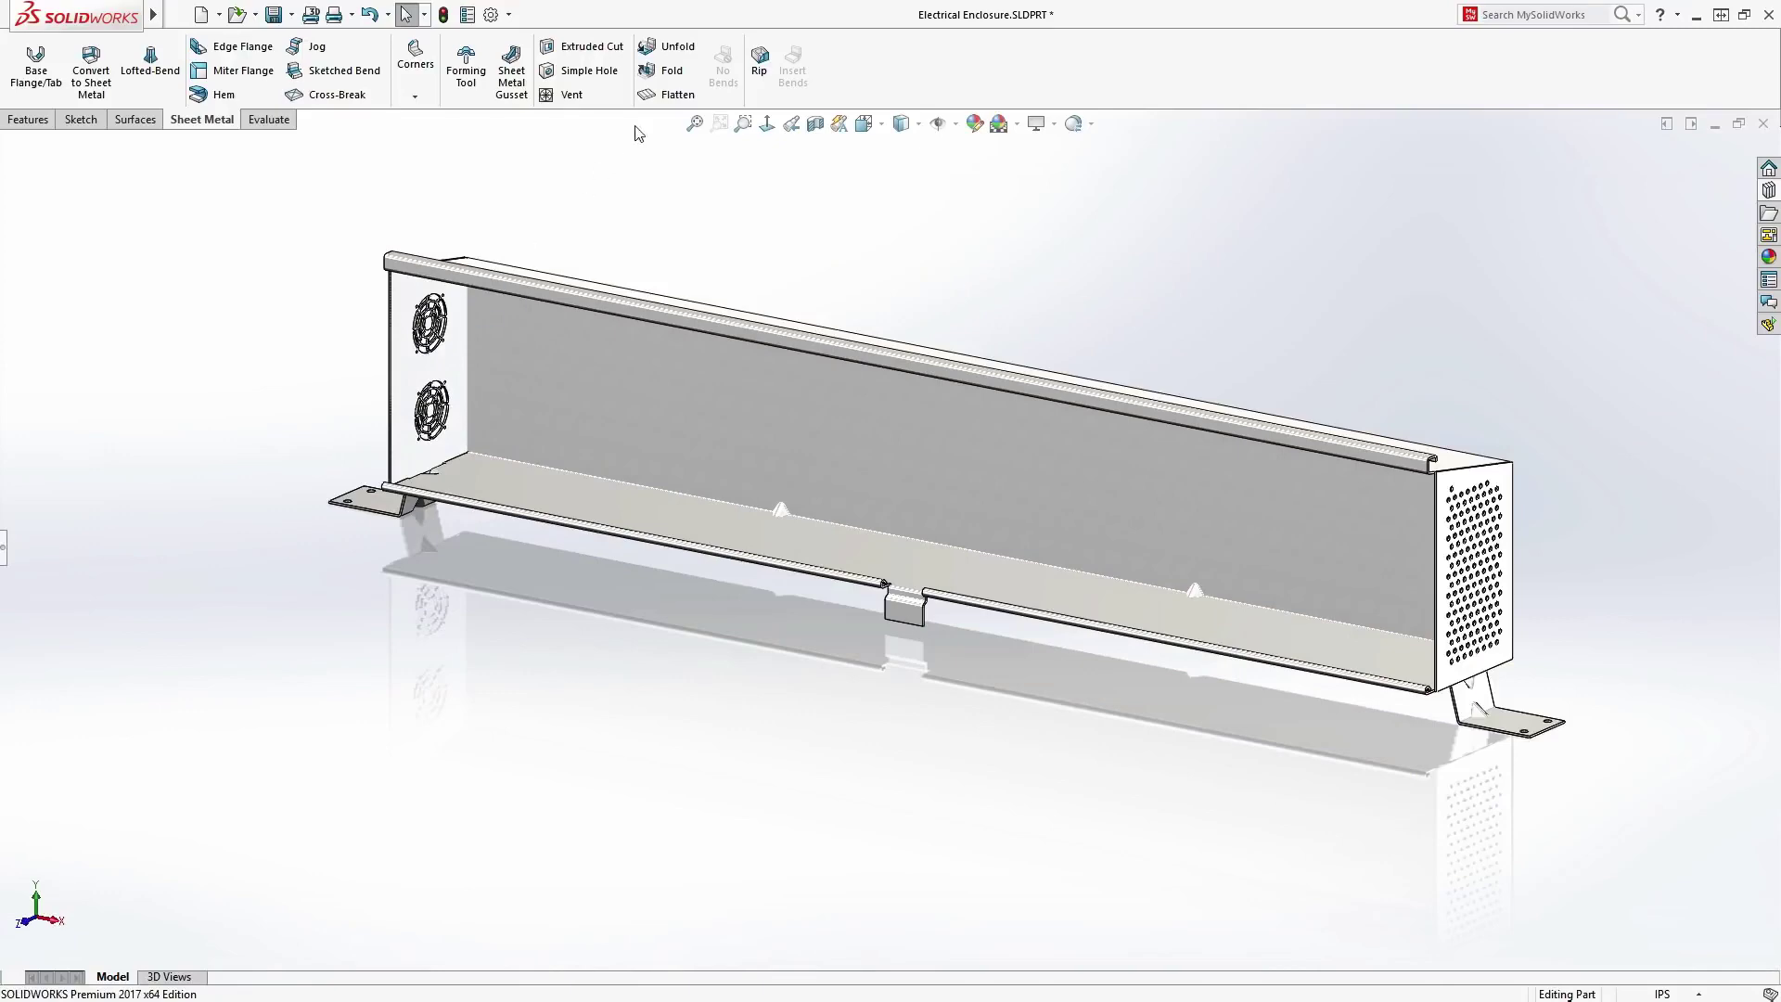
{"action": "left_click", "coordinate": [654, 95]}
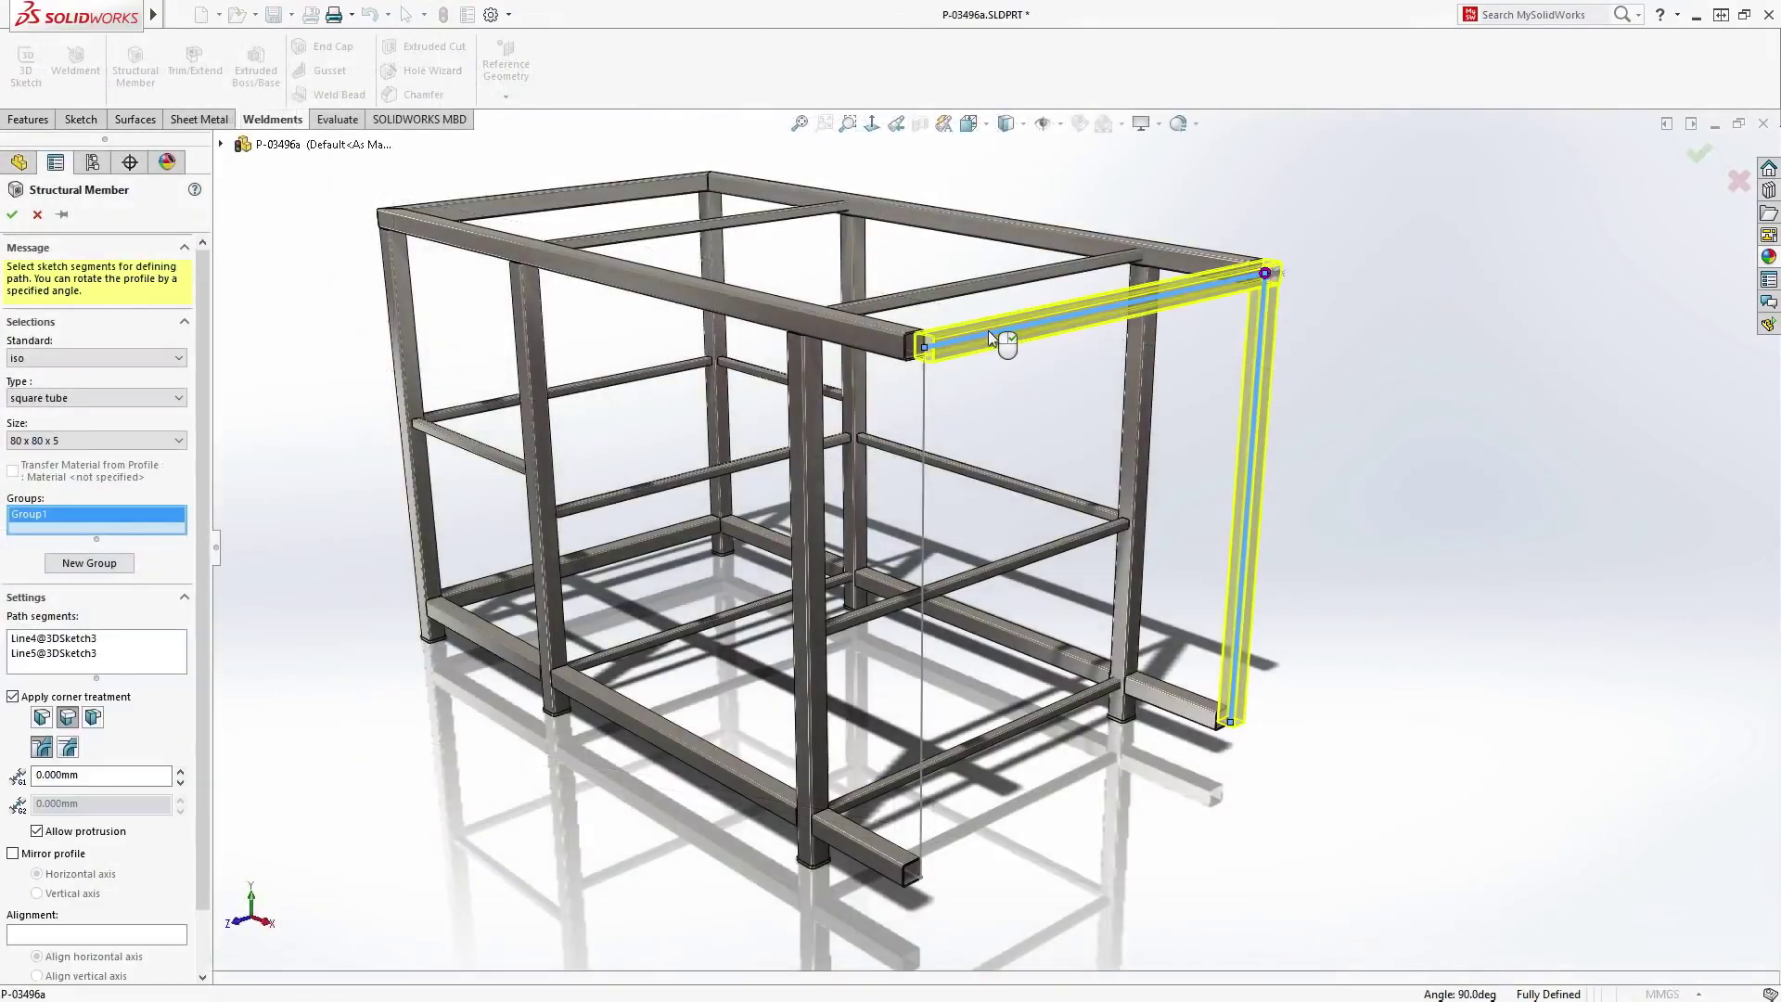
- Add the vertical line as a square-tube member with End Butt2 corner treatment
{"action": "left_click", "coordinate": [924, 365]}
{"action": "scroll", "coordinate": [932, 350], "scroll_direction": "down", "scroll_amount": 5}
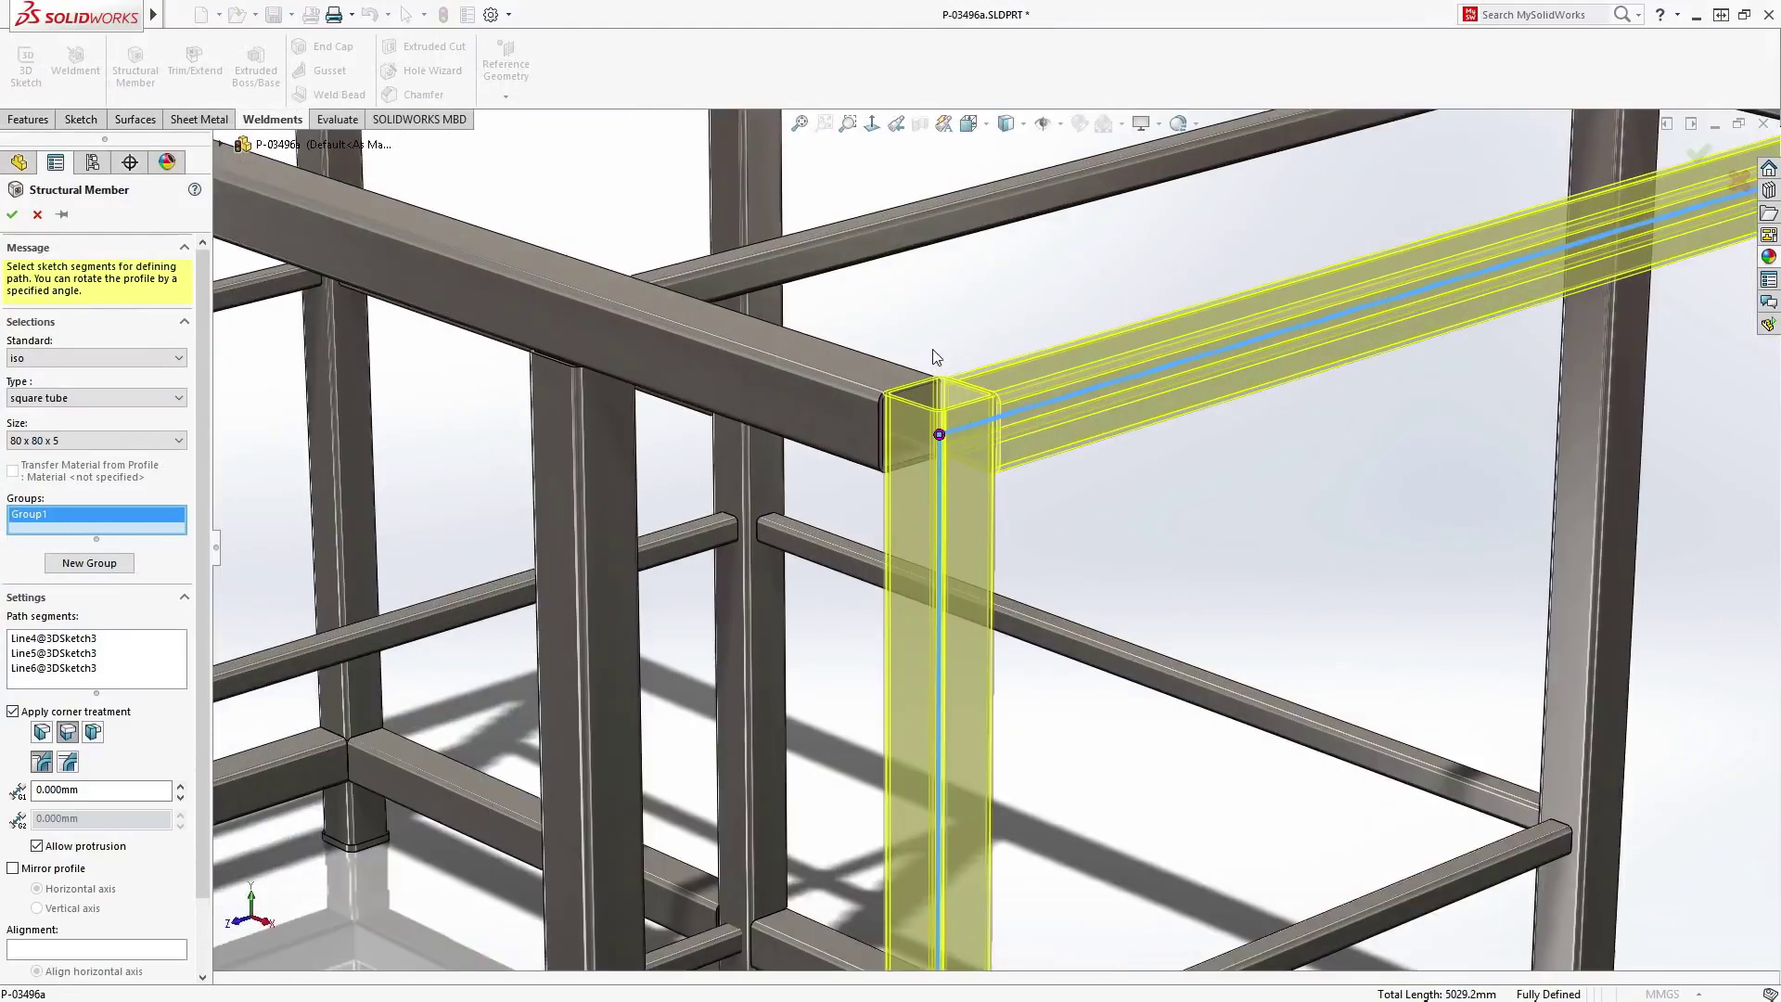
{"action": "left_click", "coordinate": [941, 436]}
{"action": "left_click", "coordinate": [1107, 650]}
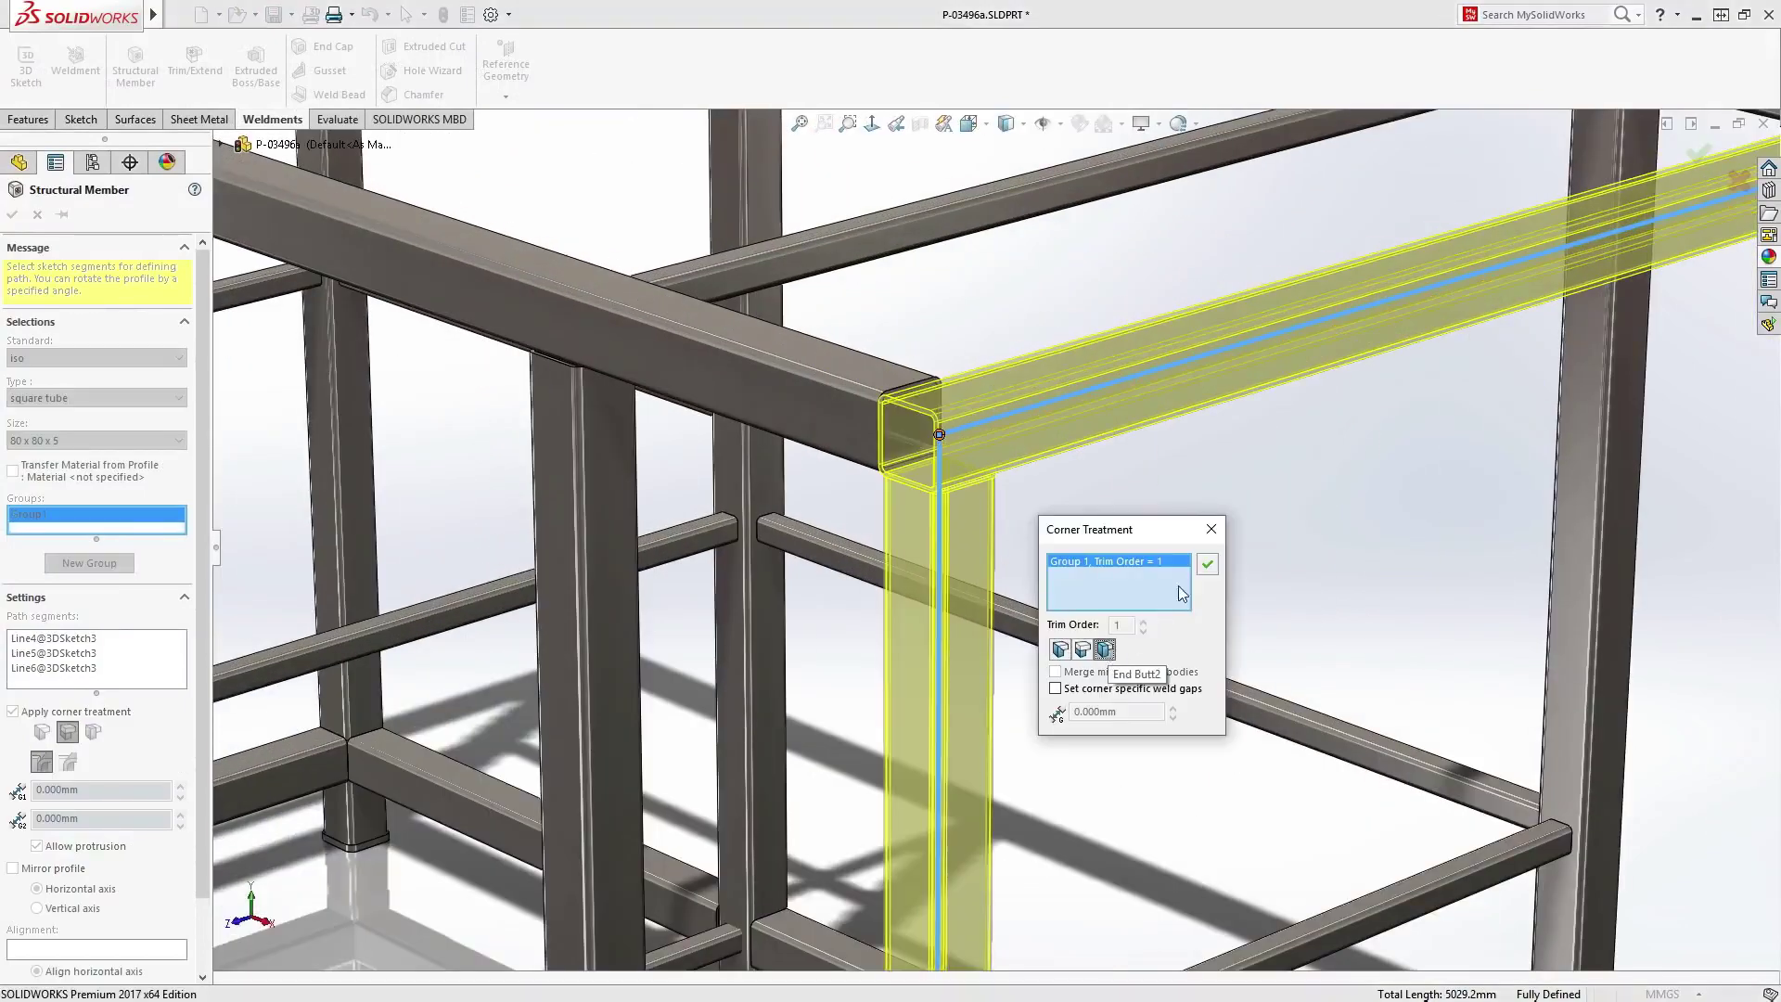
{"action": "left_click", "coordinate": [1205, 562]}
{"action": "key", "text": "Return"}
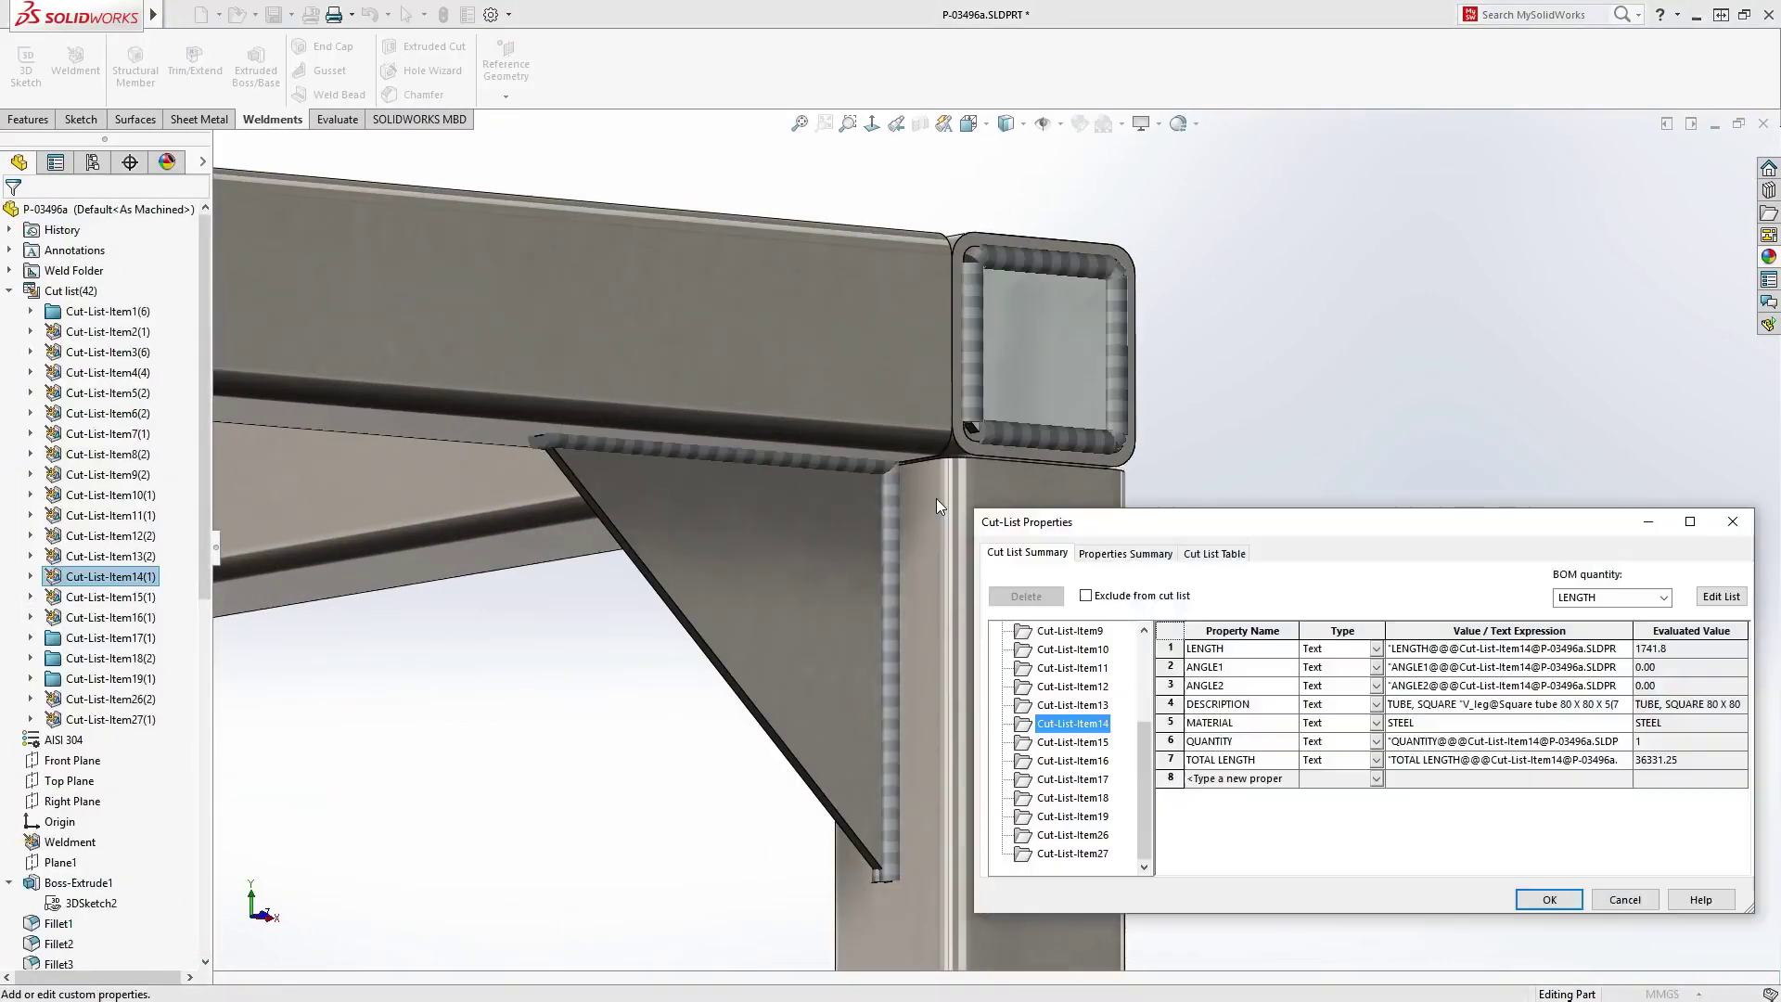
- Inspect the length, material and quantity of Cut-List-Item15 and Cut-List-Item17
{"action": "left_click", "coordinate": [1079, 745]}
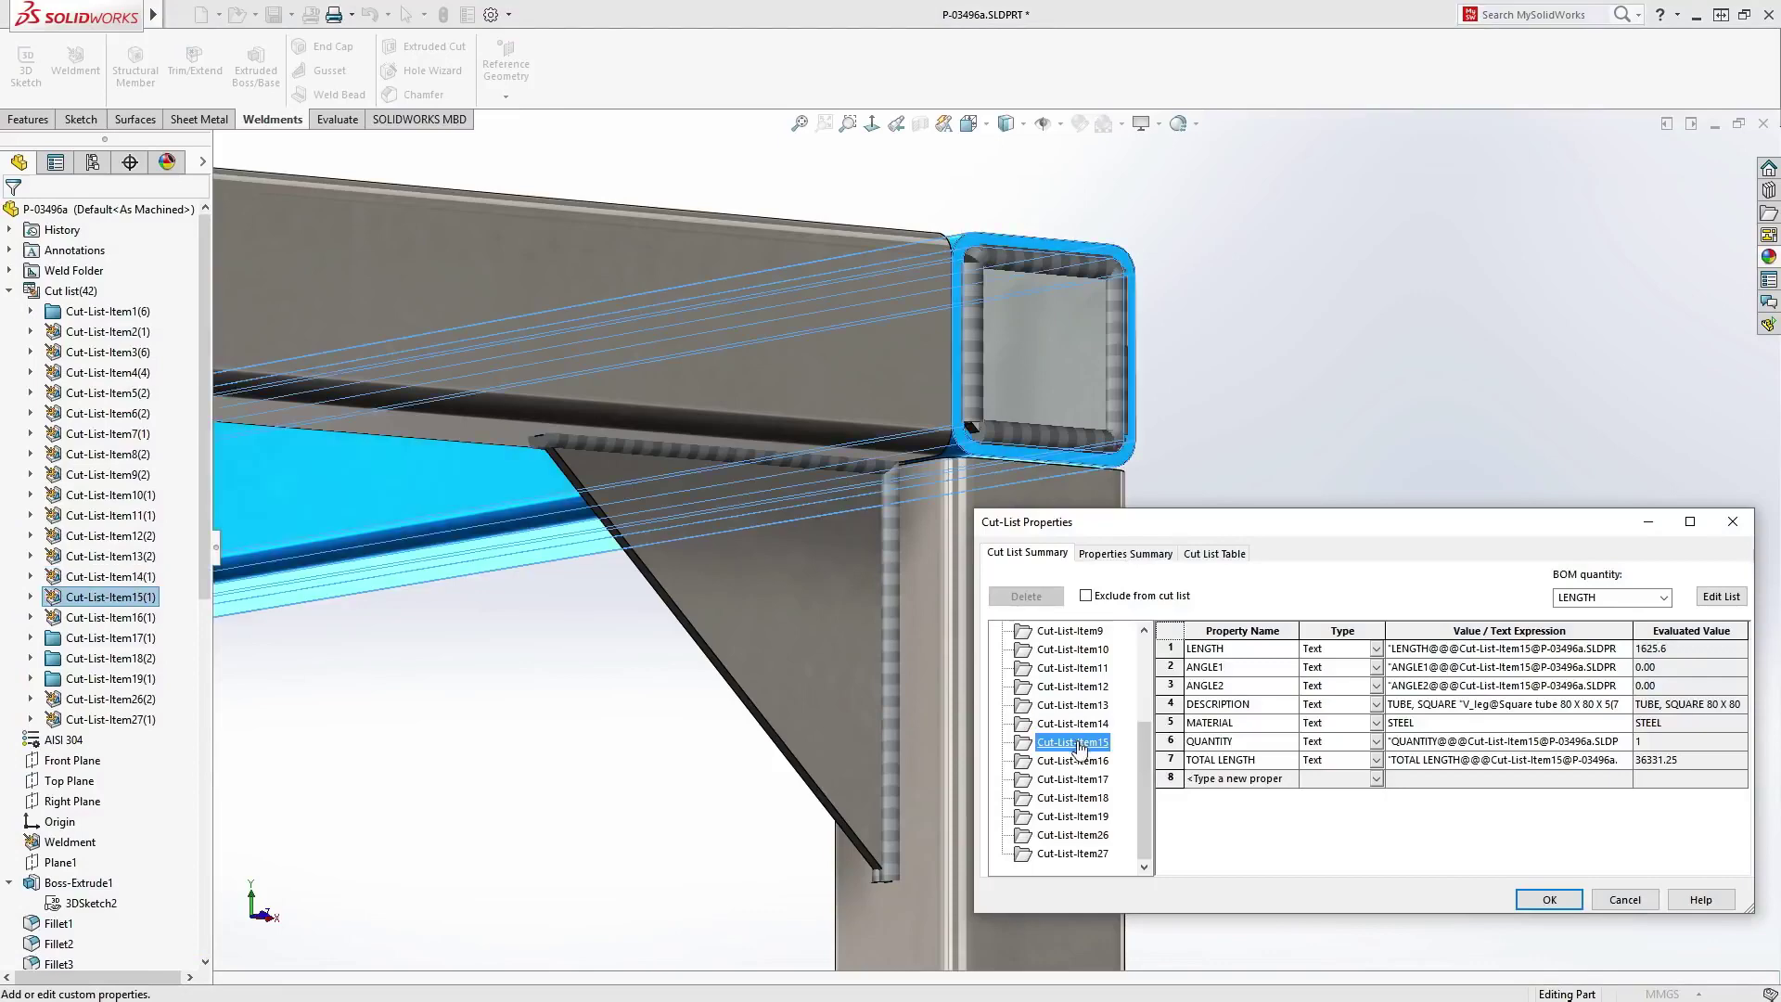
{"action": "left_click", "coordinate": [1083, 779]}
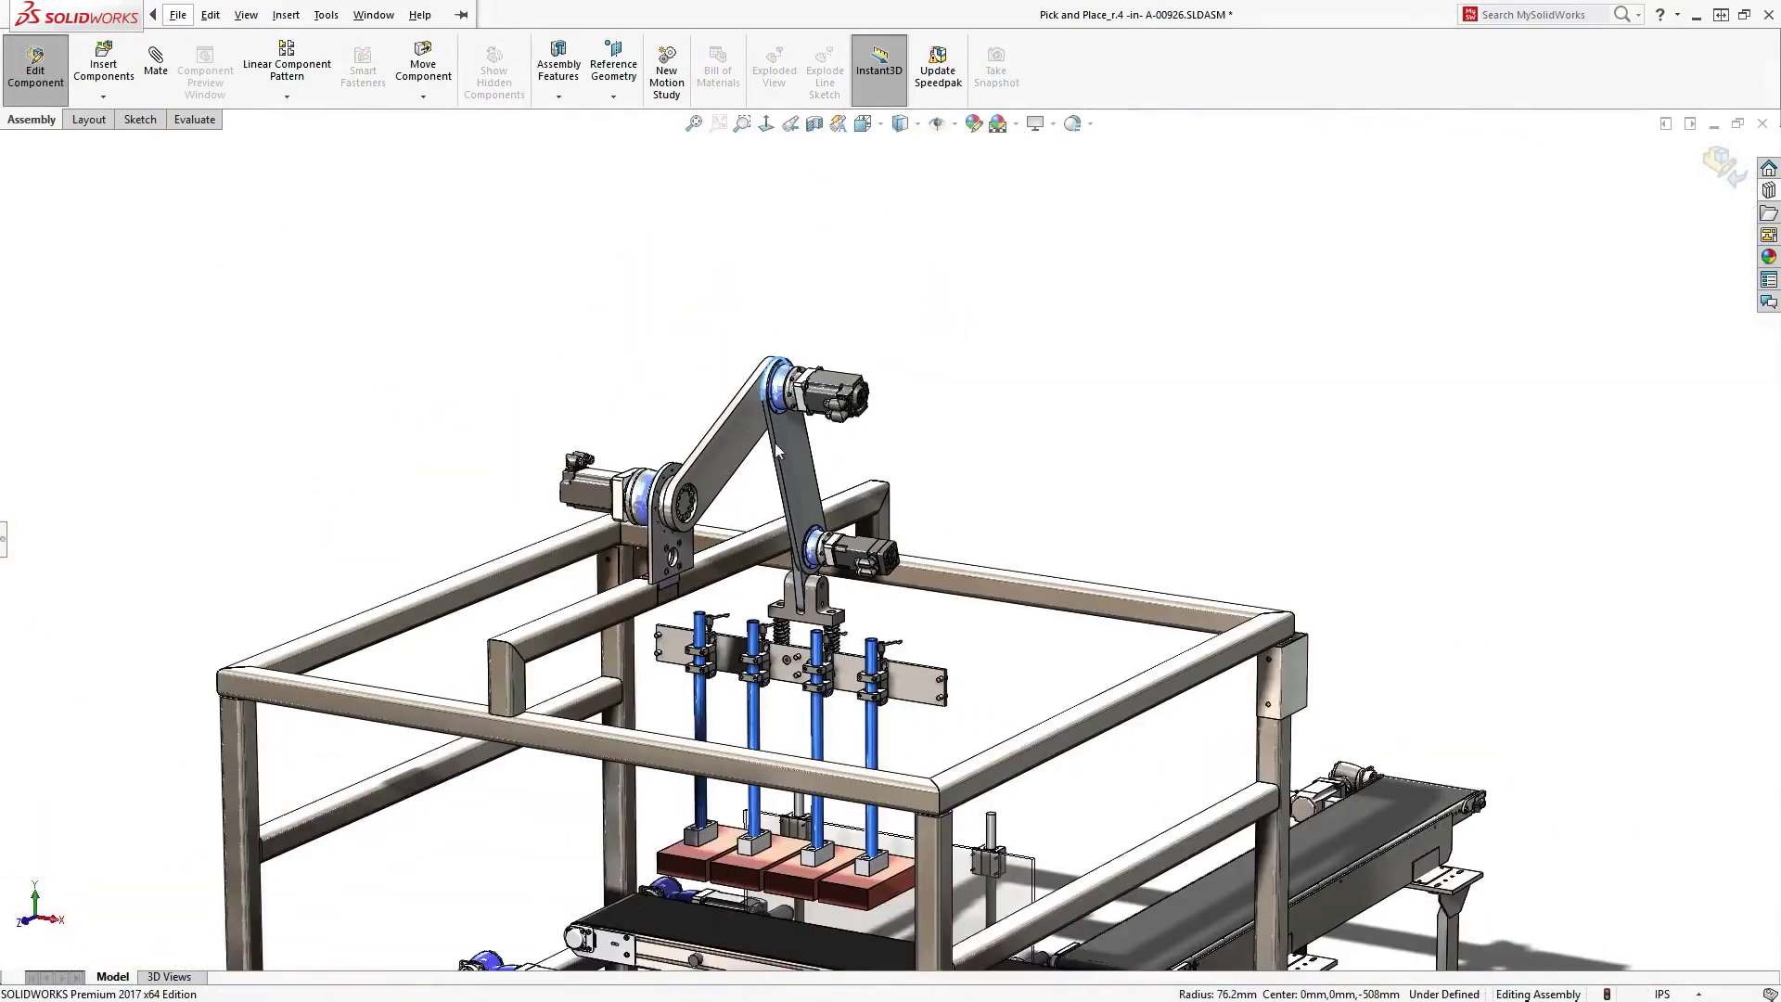
- Drag the robotic arm's forearm link upward with Move Component
{"action": "left_click_drag", "start_coordinate": [813, 493], "coordinate": [808, 453]}
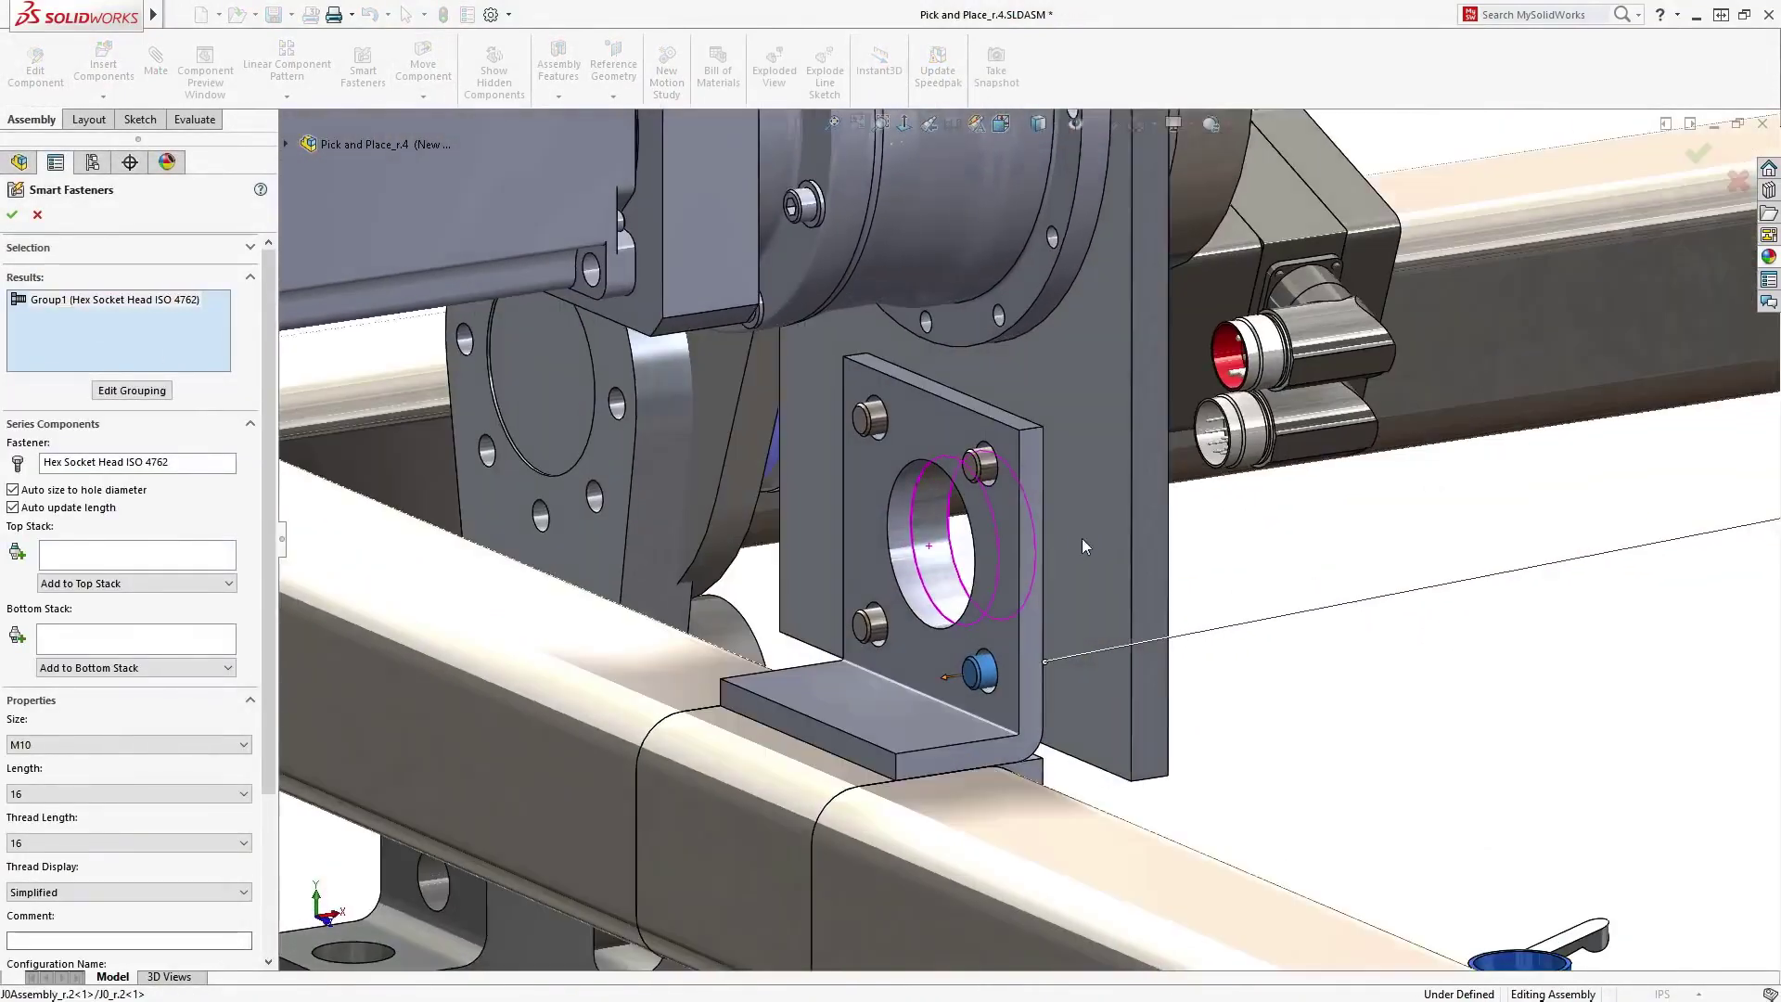
- Add an ISO 7089 washer and a hex nut to the bolts' bottom stack
{"action": "left_click", "coordinate": [226, 668]}
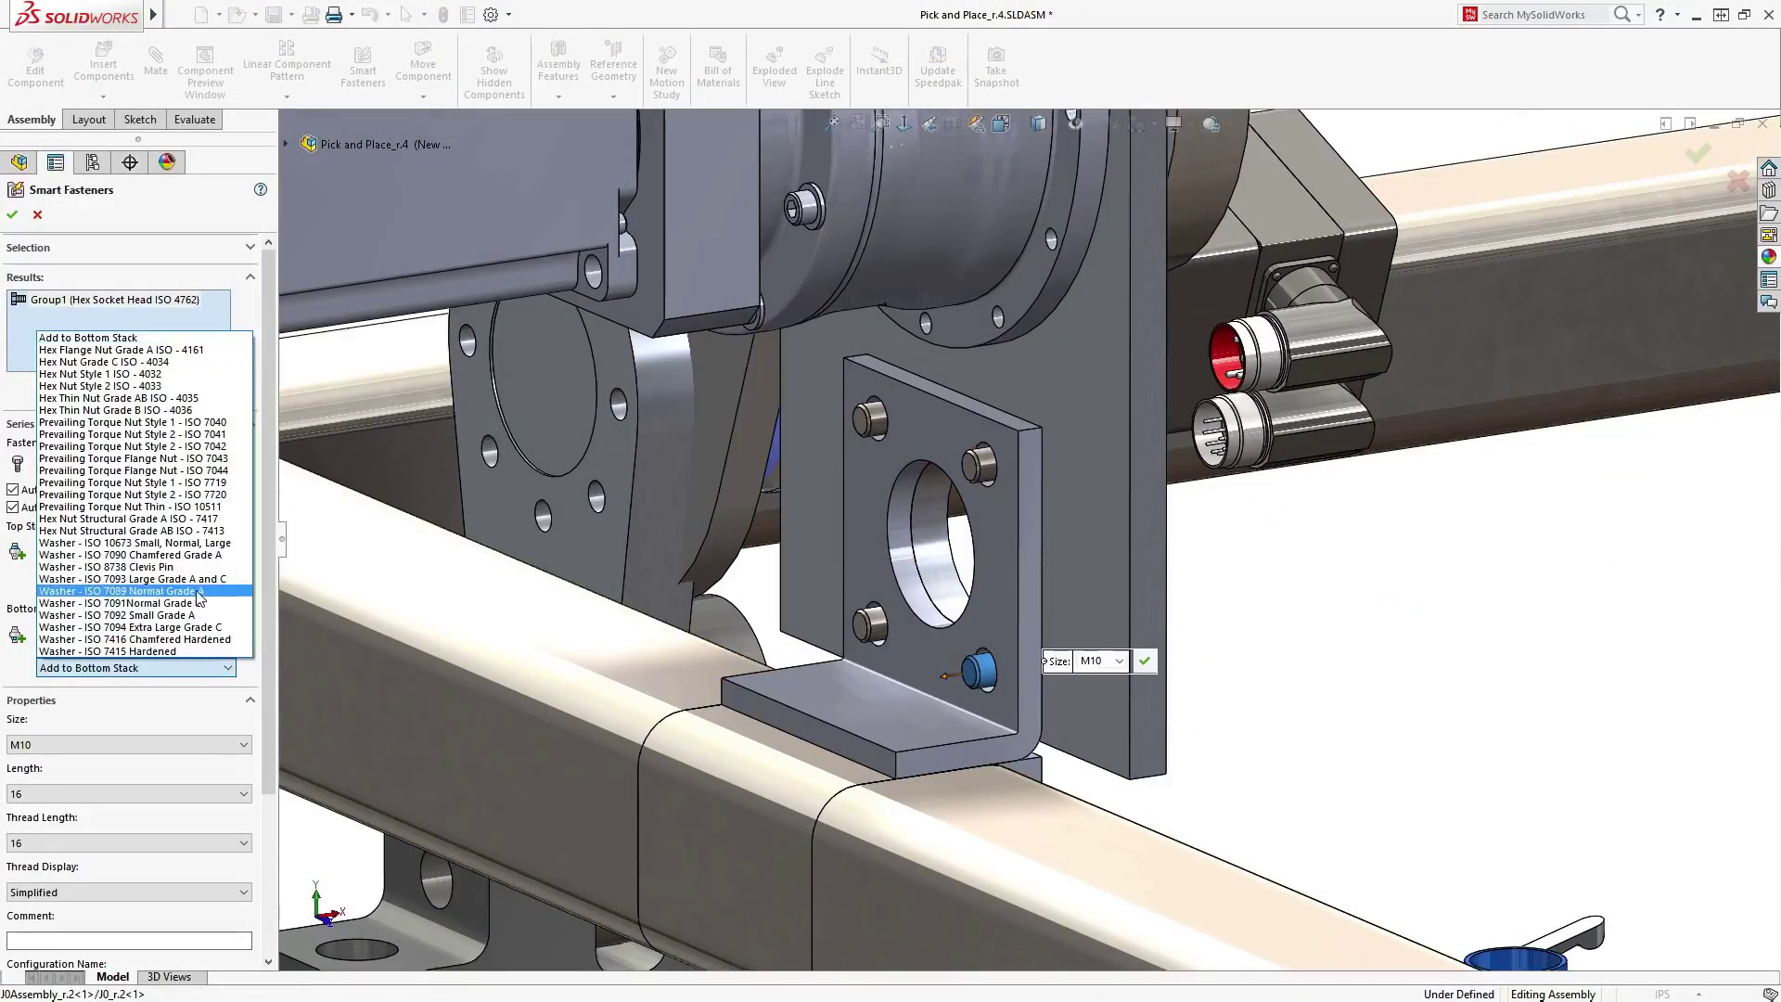
{"action": "left_click", "coordinate": [199, 592]}
{"action": "left_click", "coordinate": [204, 669]}
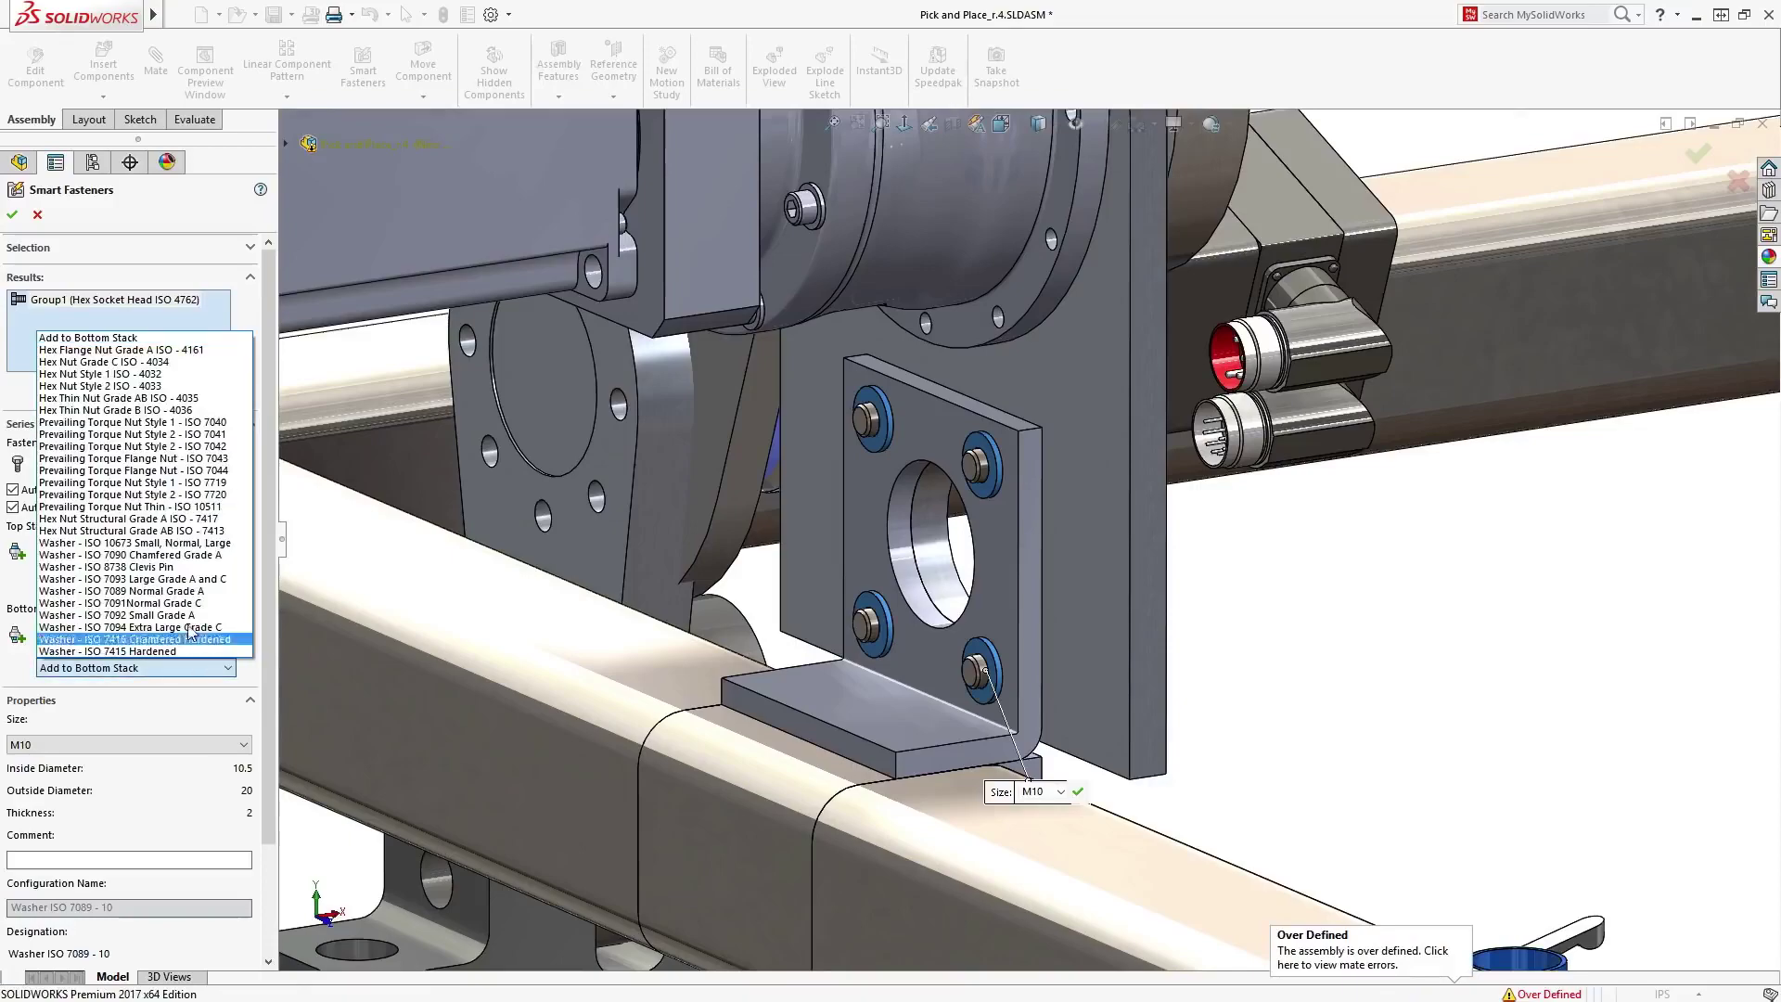
{"action": "left_click", "coordinate": [185, 379]}
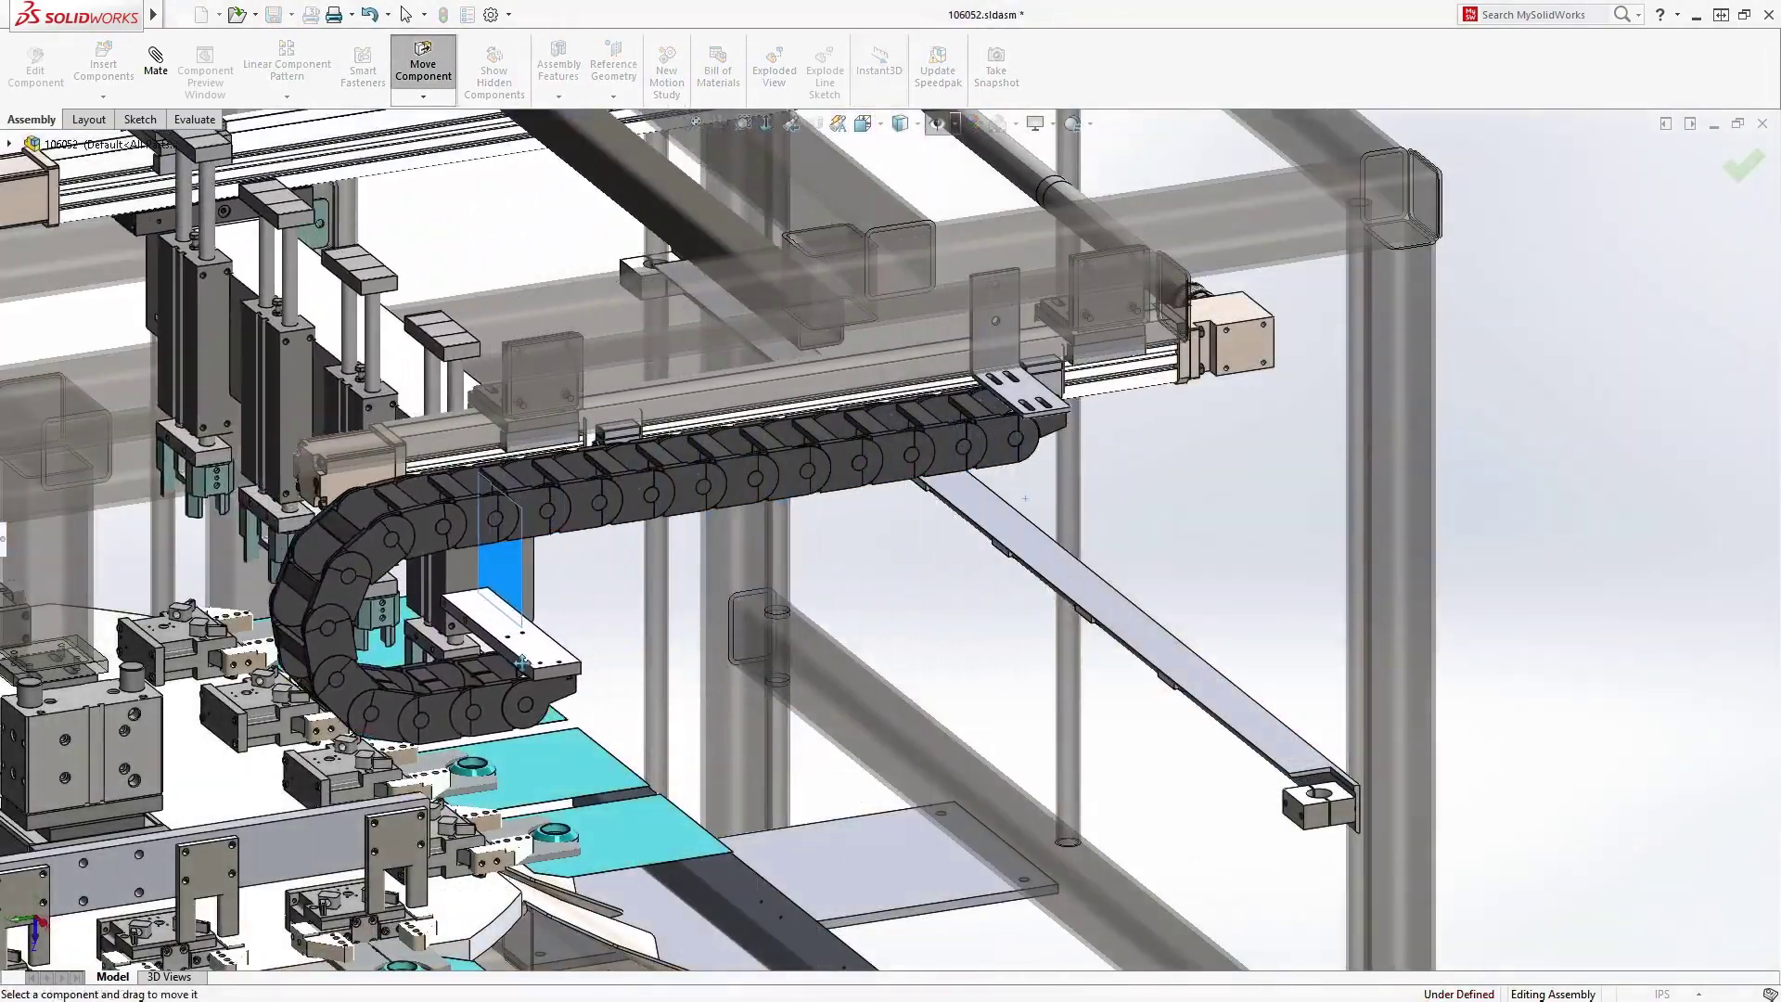
- Drag the guide plate beam closer to check clearance, then shift the cyan rod-and-clamp assembly for collisions
{"action": "left_click_drag", "start_coordinate": [940, 513], "coordinate": [590, 382]}
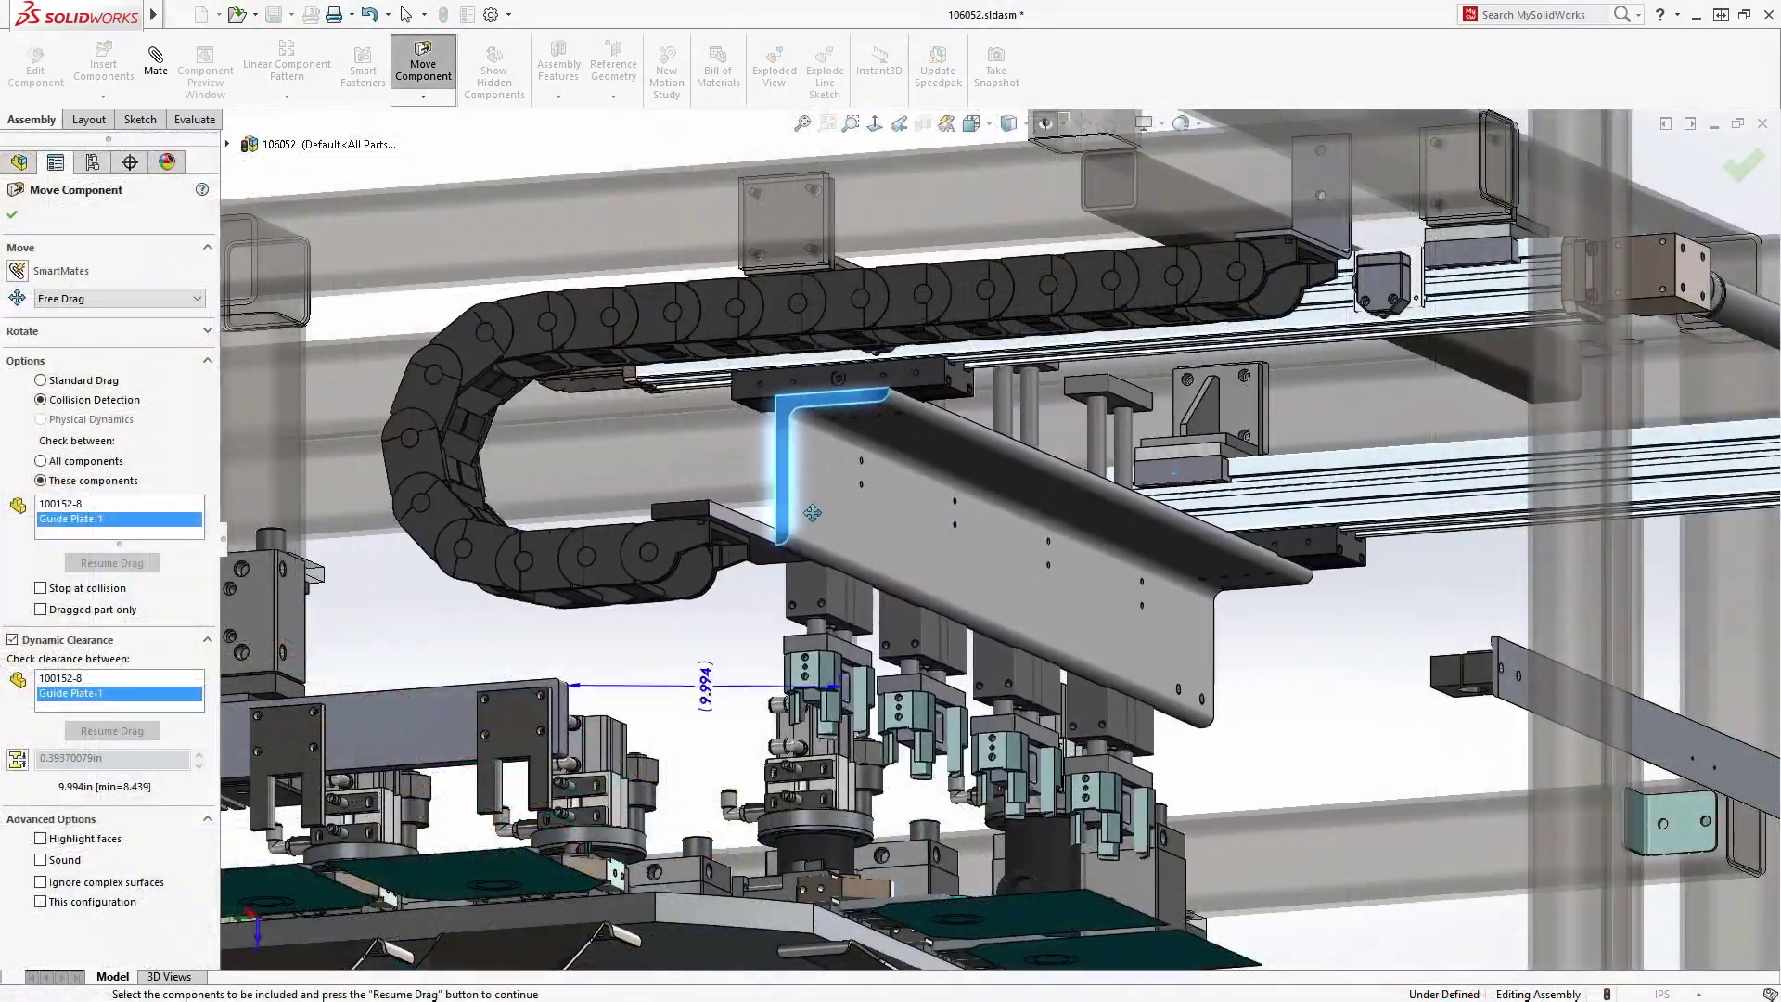
{"action": "mouse_move", "coordinate": [1131, 475]}
{"action": "left_mouse_down"}
{"action": "mouse_move", "coordinate": [999, 517]}
{"action": "mouse_move", "coordinate": [1294, 516]}
{"action": "left_mouse_up"}
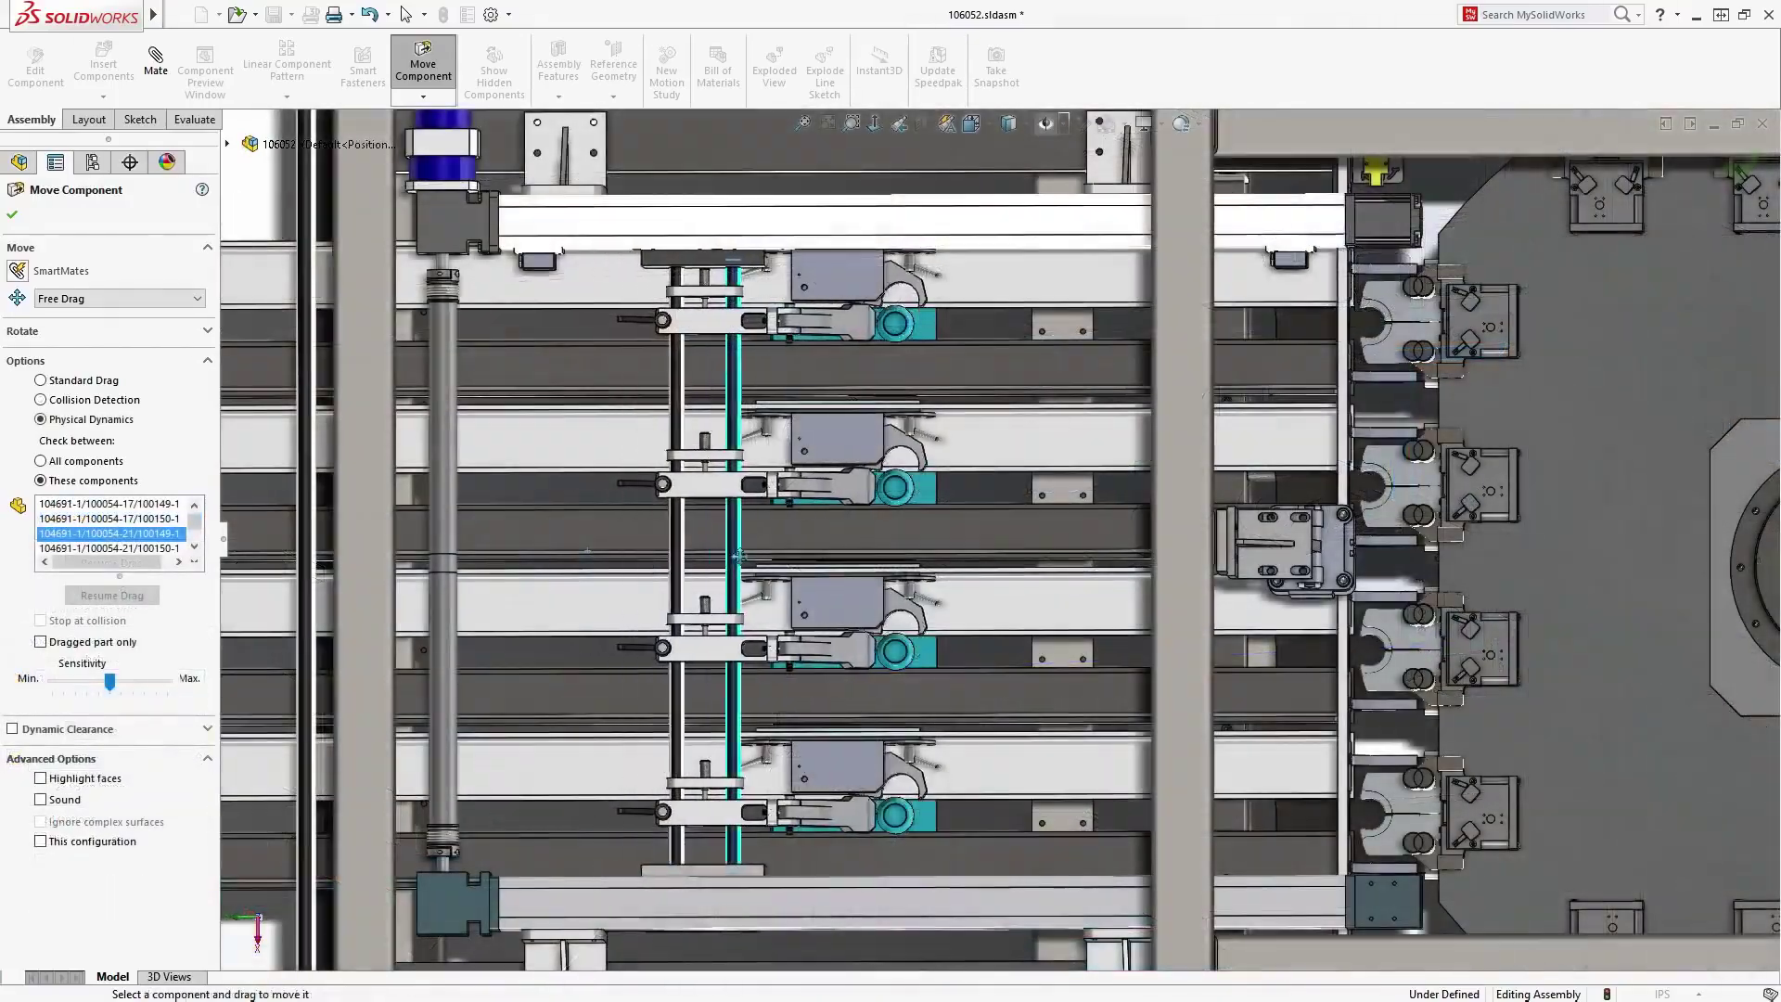
{"action": "left_click_drag", "start_coordinate": [736, 554], "coordinate": [1218, 556]}
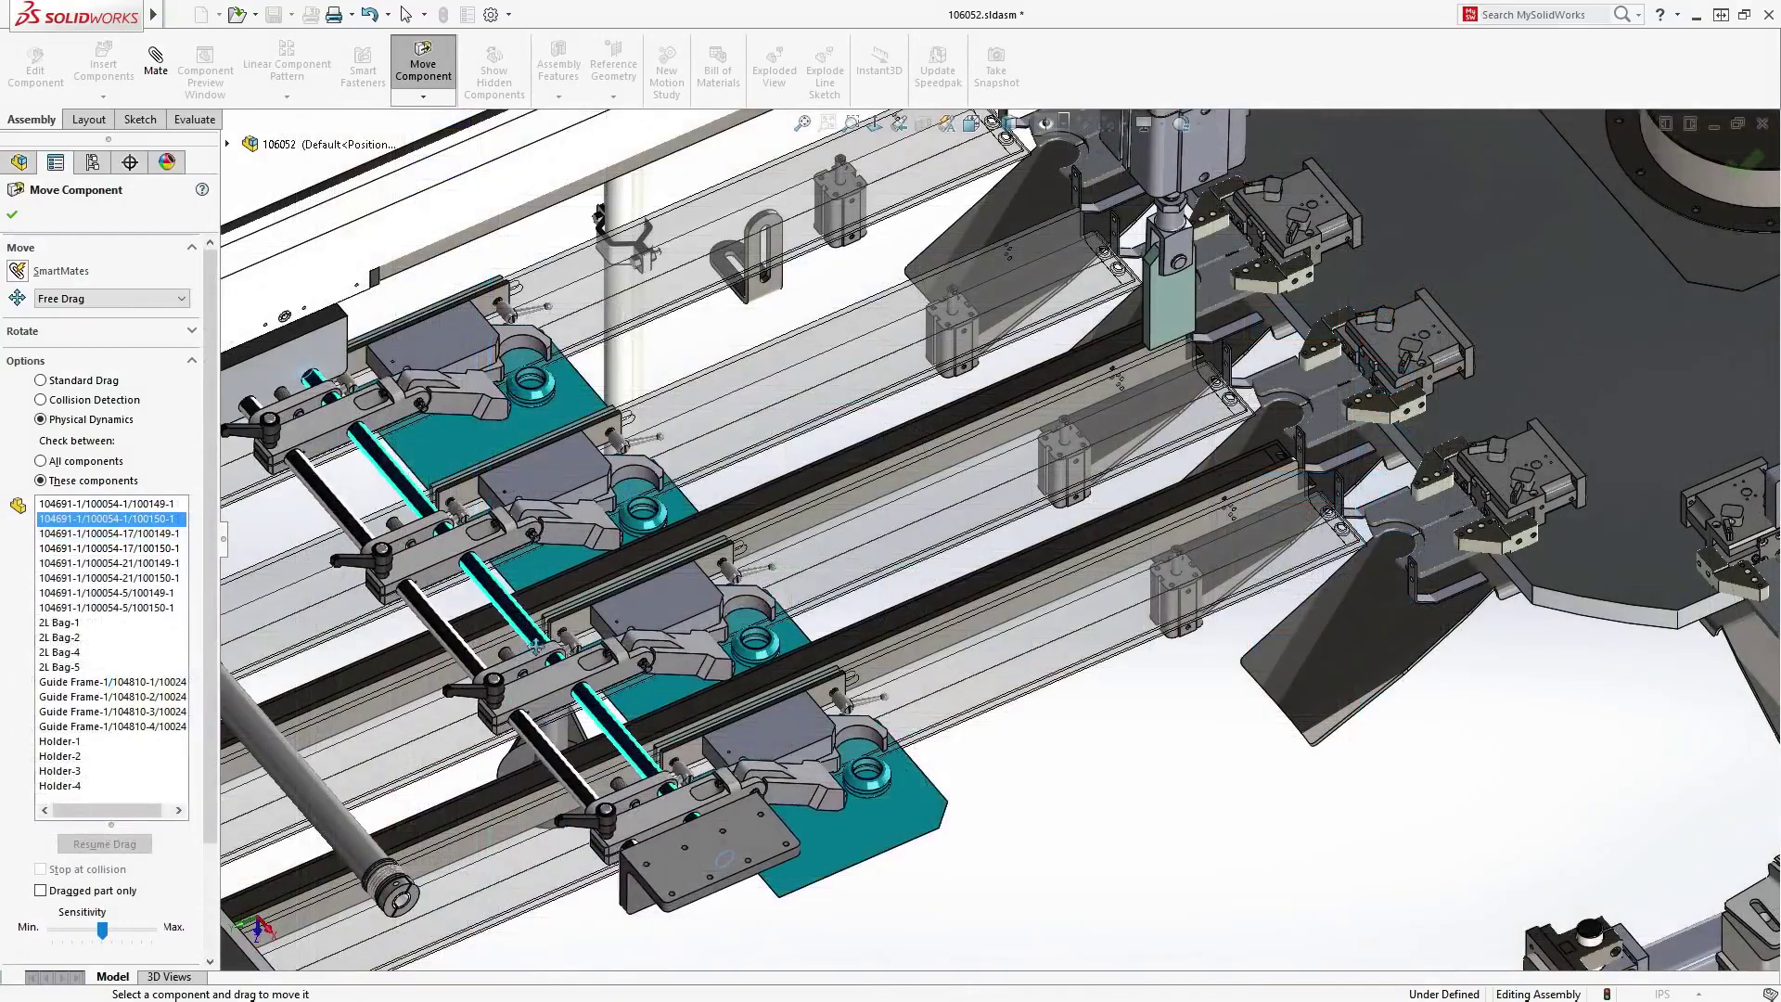
{"action": "left_click_drag", "start_coordinate": [593, 652], "coordinate": [1093, 428]}
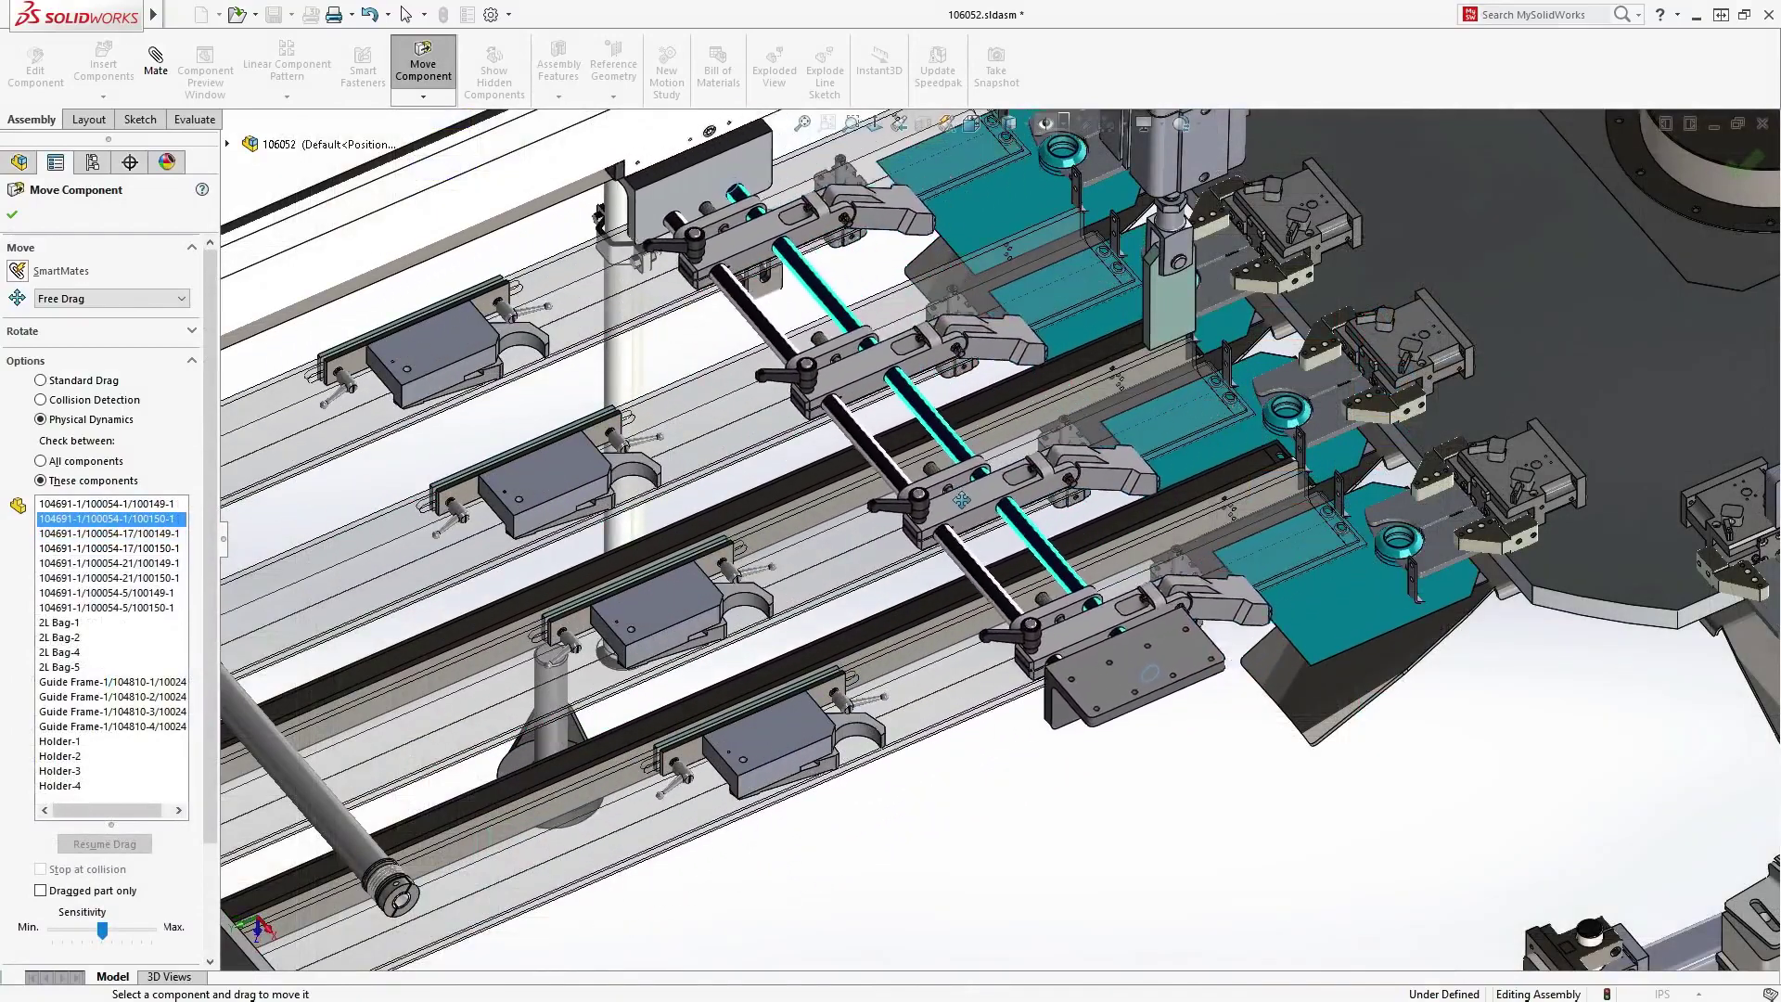
{"action": "left_click_drag", "start_coordinate": [960, 499], "coordinate": [701, 617]}
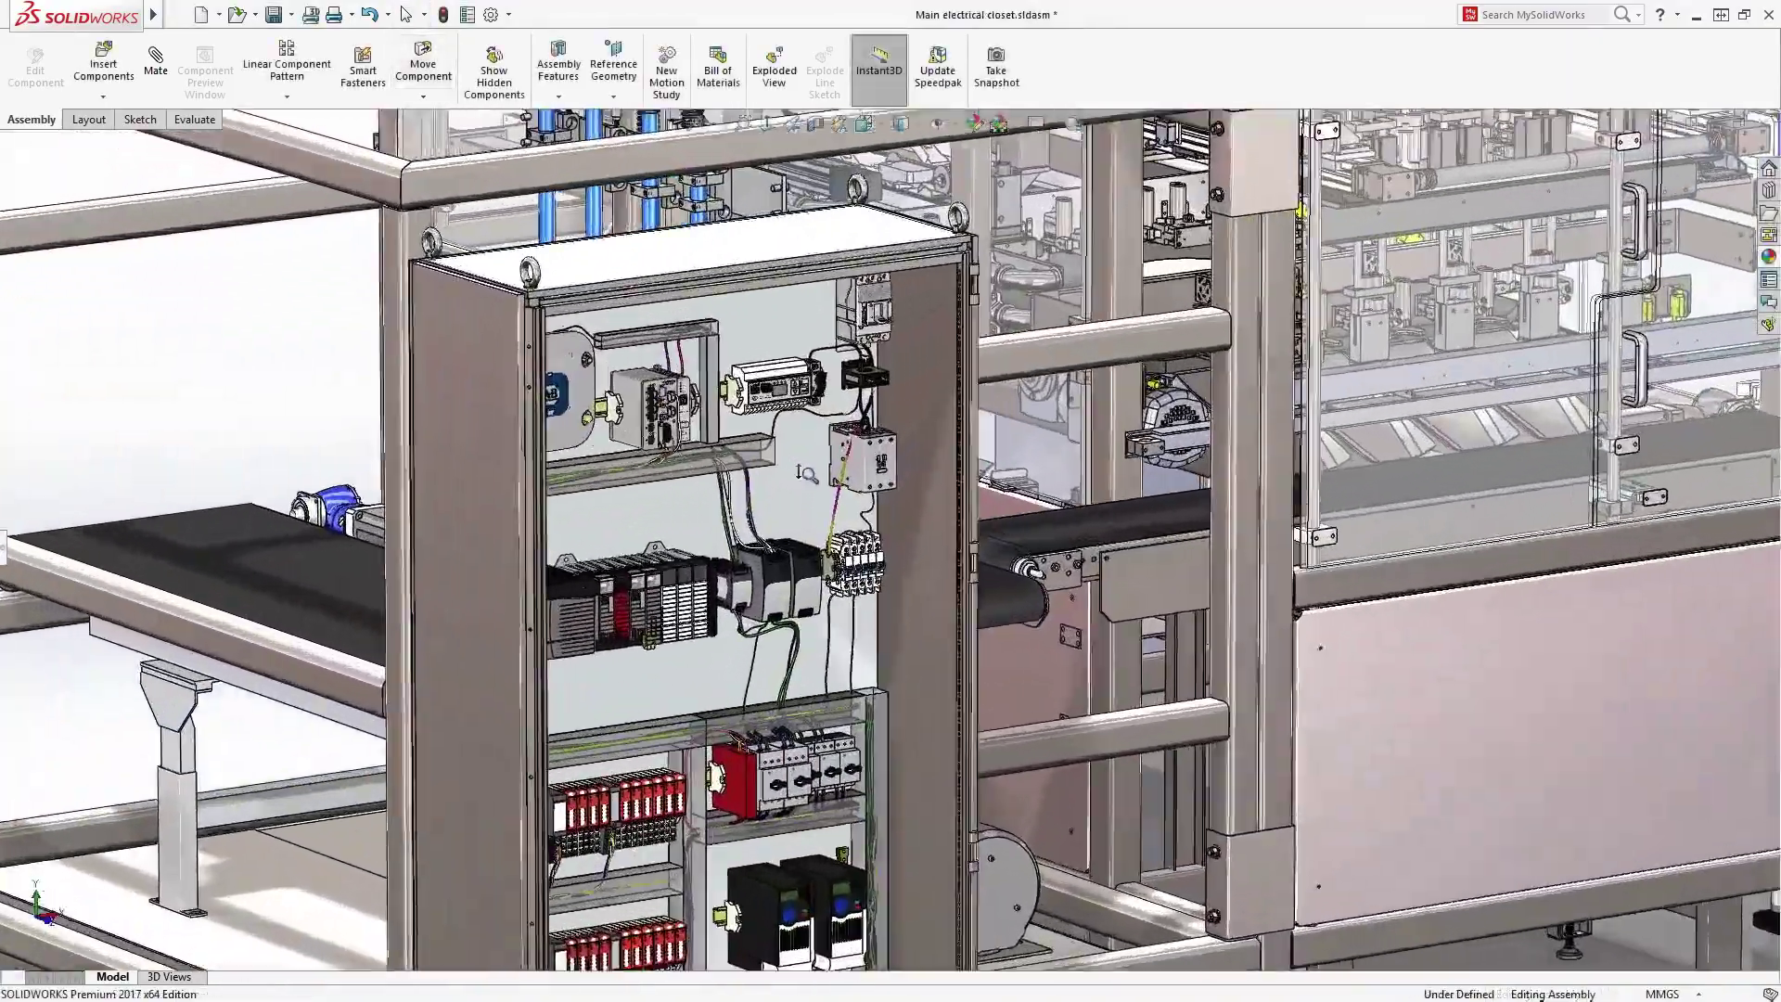
{"action": "scroll", "coordinate": [808, 473], "scroll_direction": "down", "scroll_amount": 5}
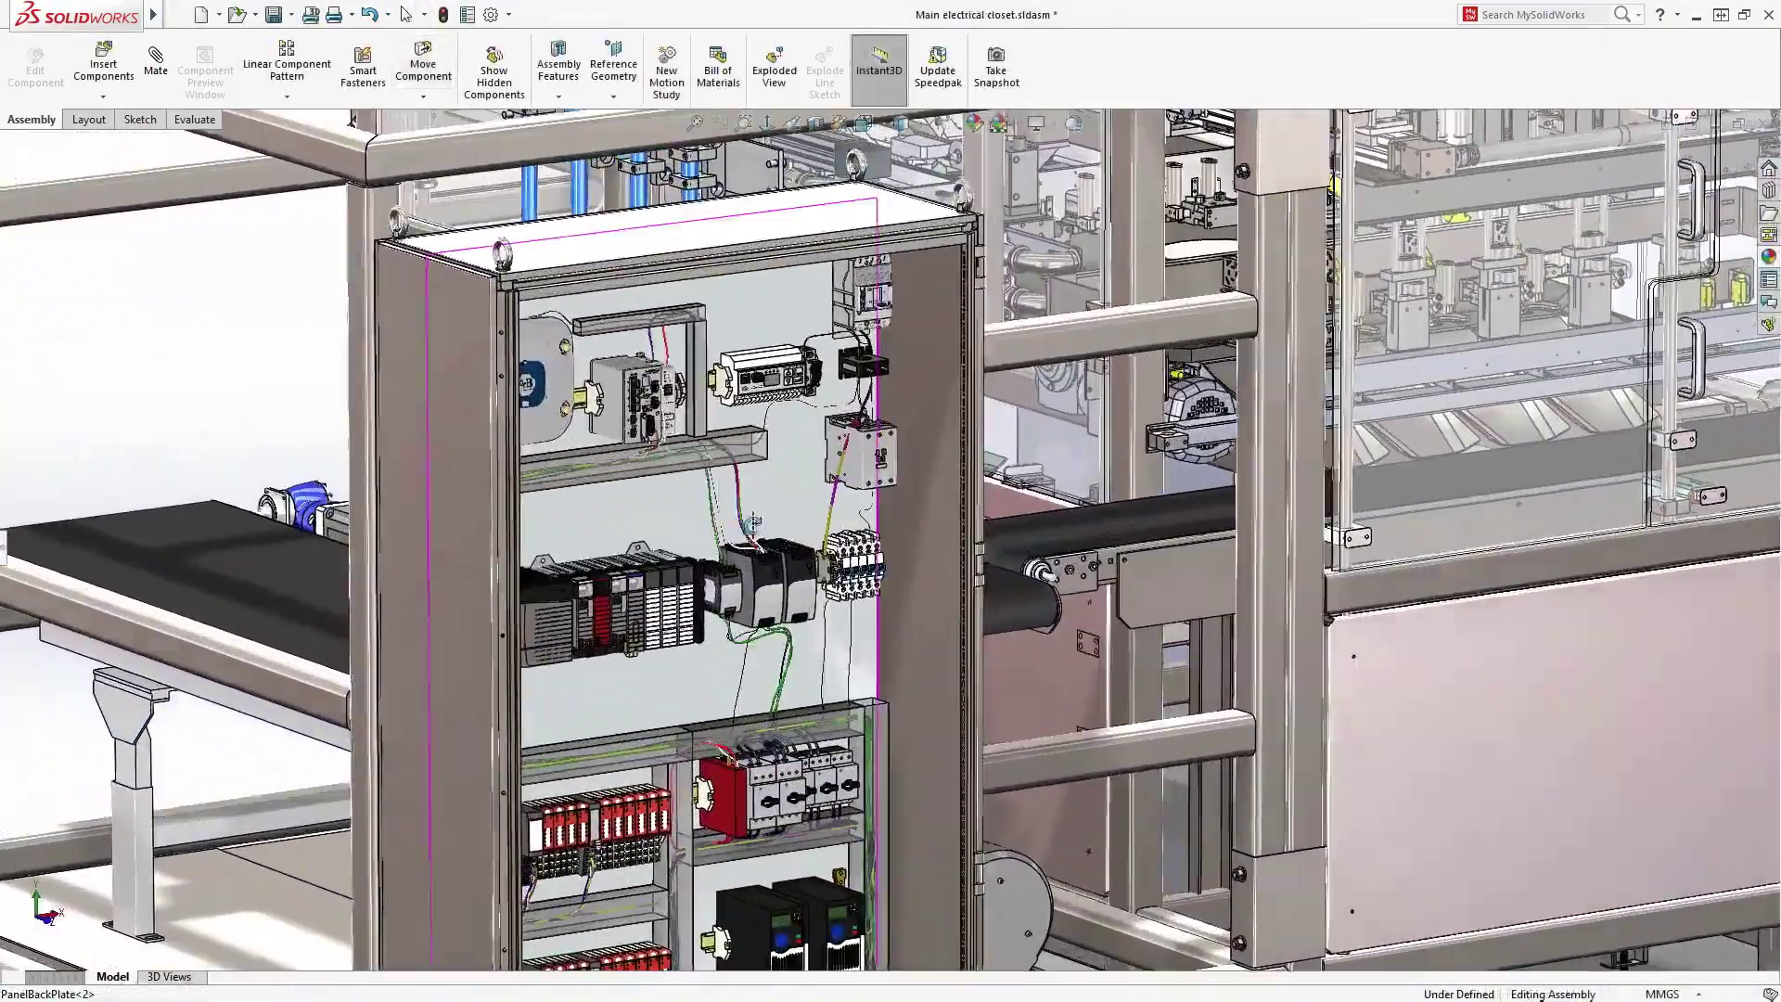
{"action": "scroll", "coordinate": [756, 526], "scroll_direction": "down", "scroll_amount": 5}
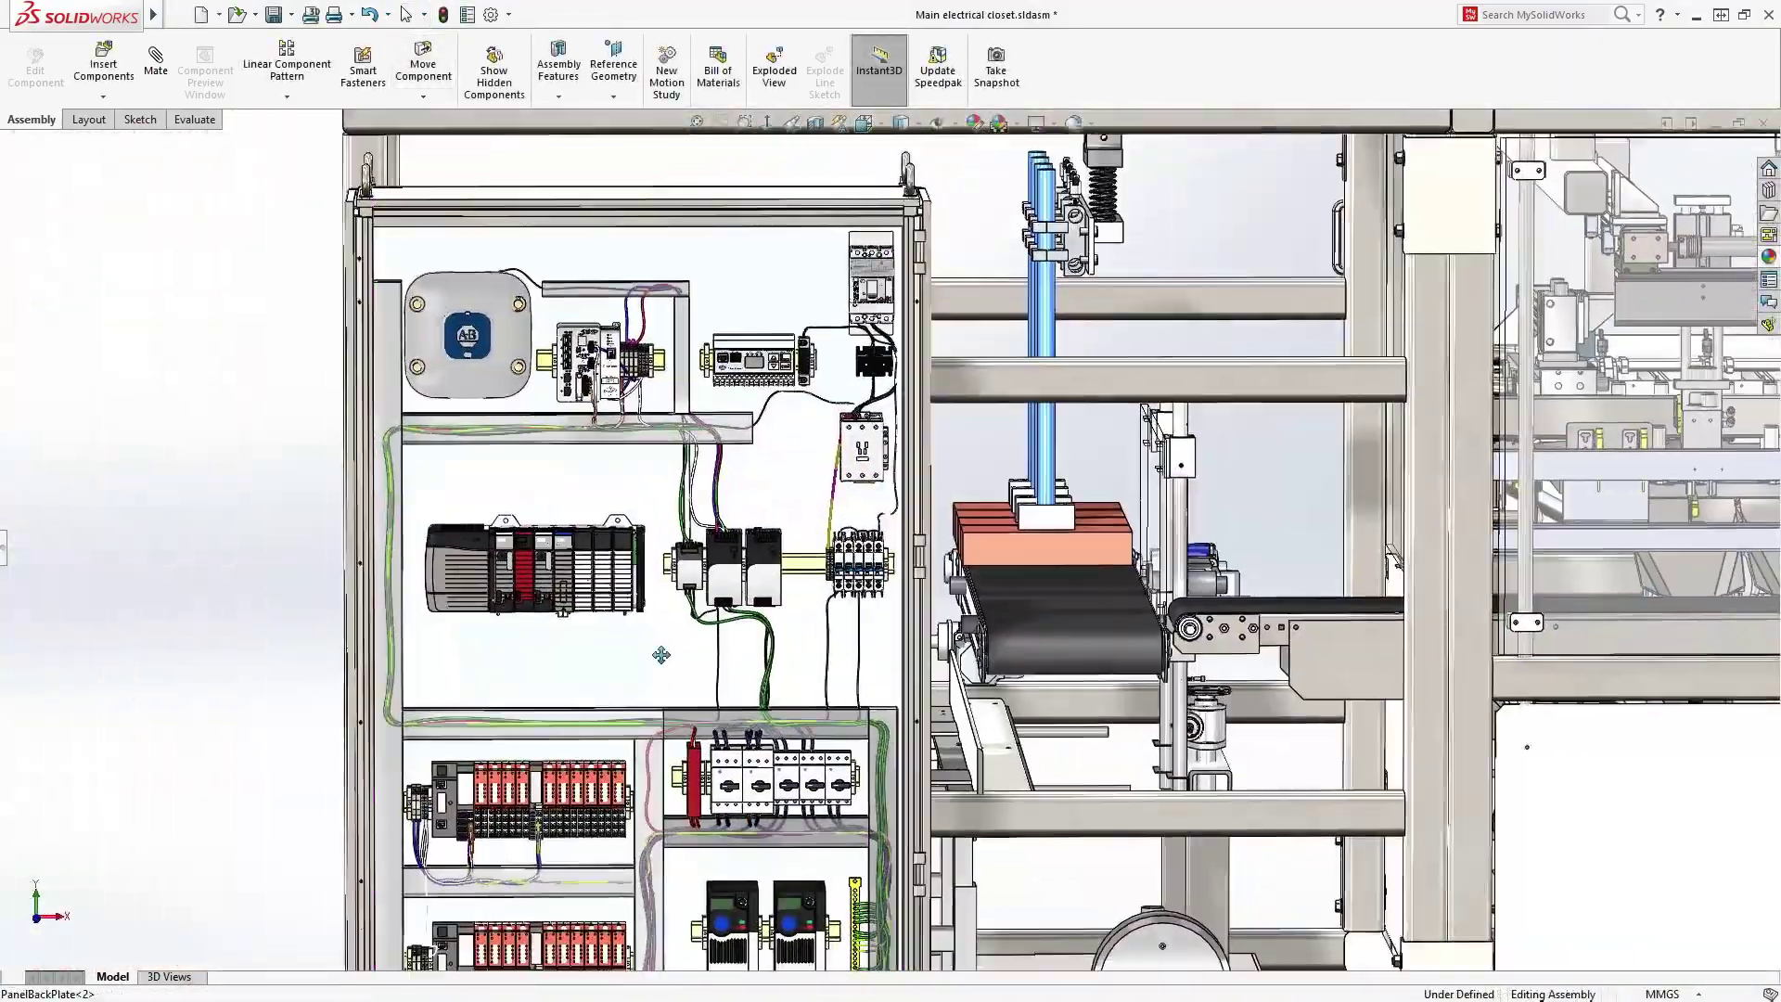
{"action": "scroll", "coordinate": [779, 579], "scroll_direction": "down", "scroll_amount": 3}
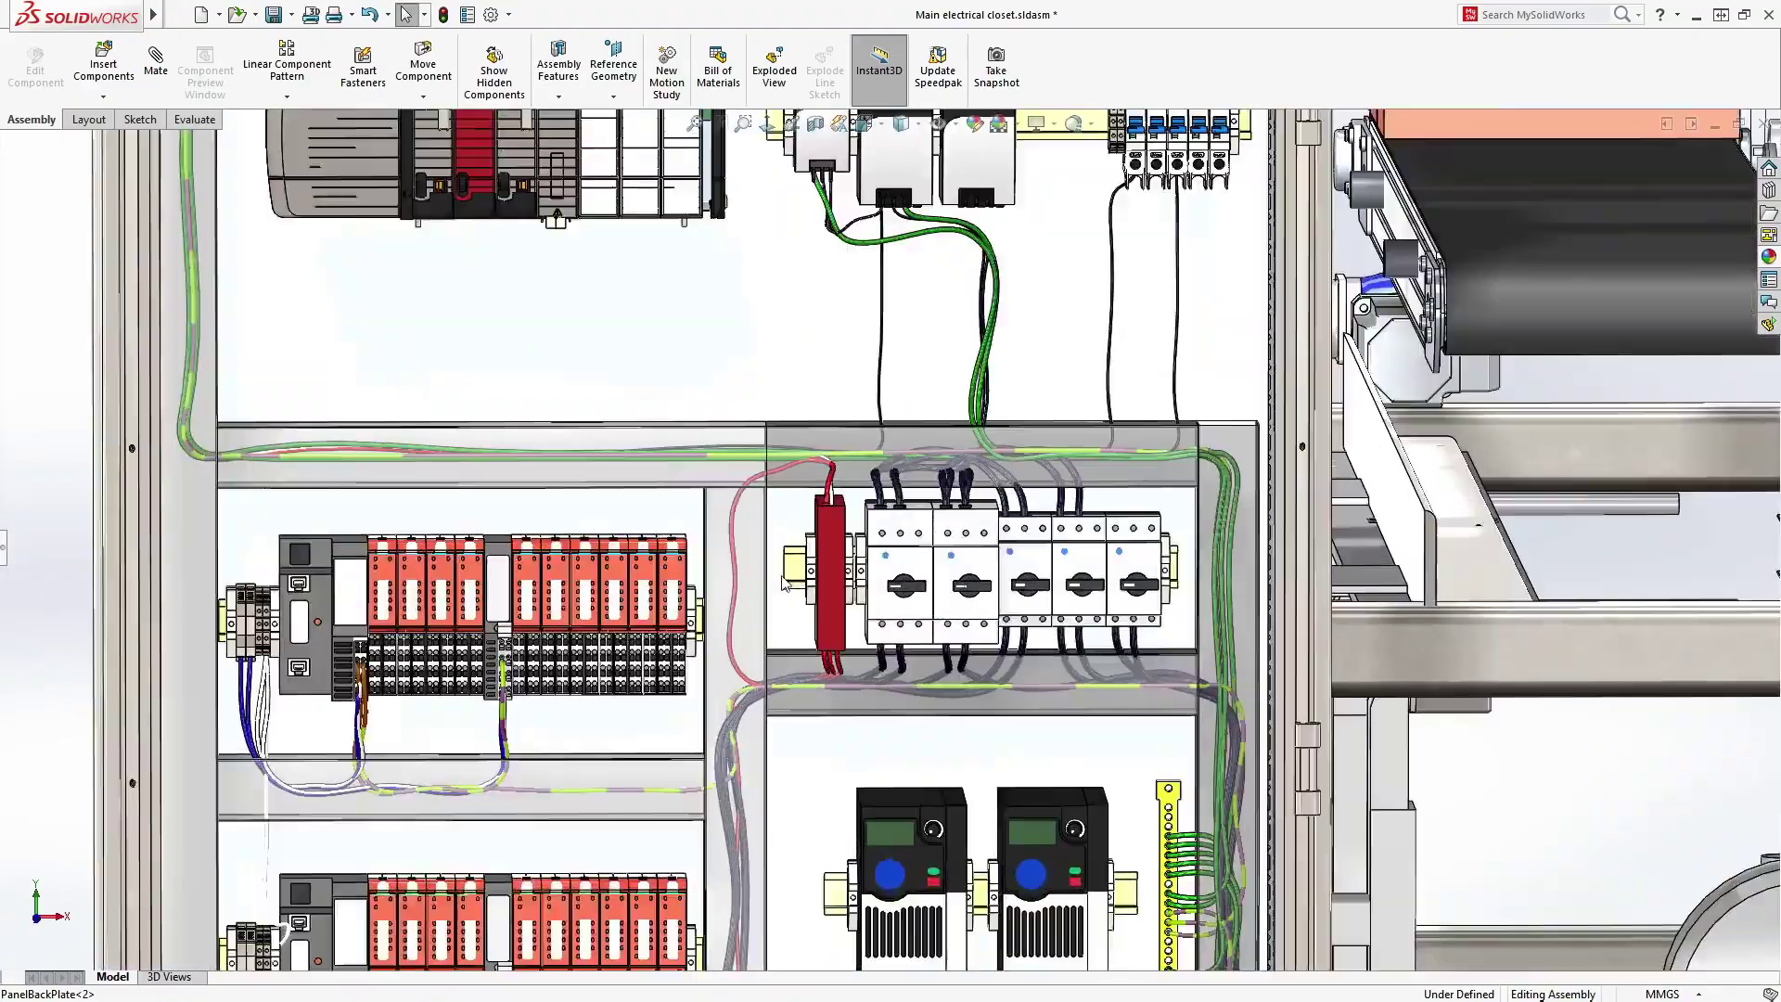
{"action": "scroll", "coordinate": [788, 586], "scroll_direction": "down", "scroll_amount": 3}
- Pan down the electrical cabinet to the lower PLC rack and drives
{"action": "middle_click_drag", "start_coordinate": [785, 613], "coordinate": [764, 536], "text": "ctrl"}
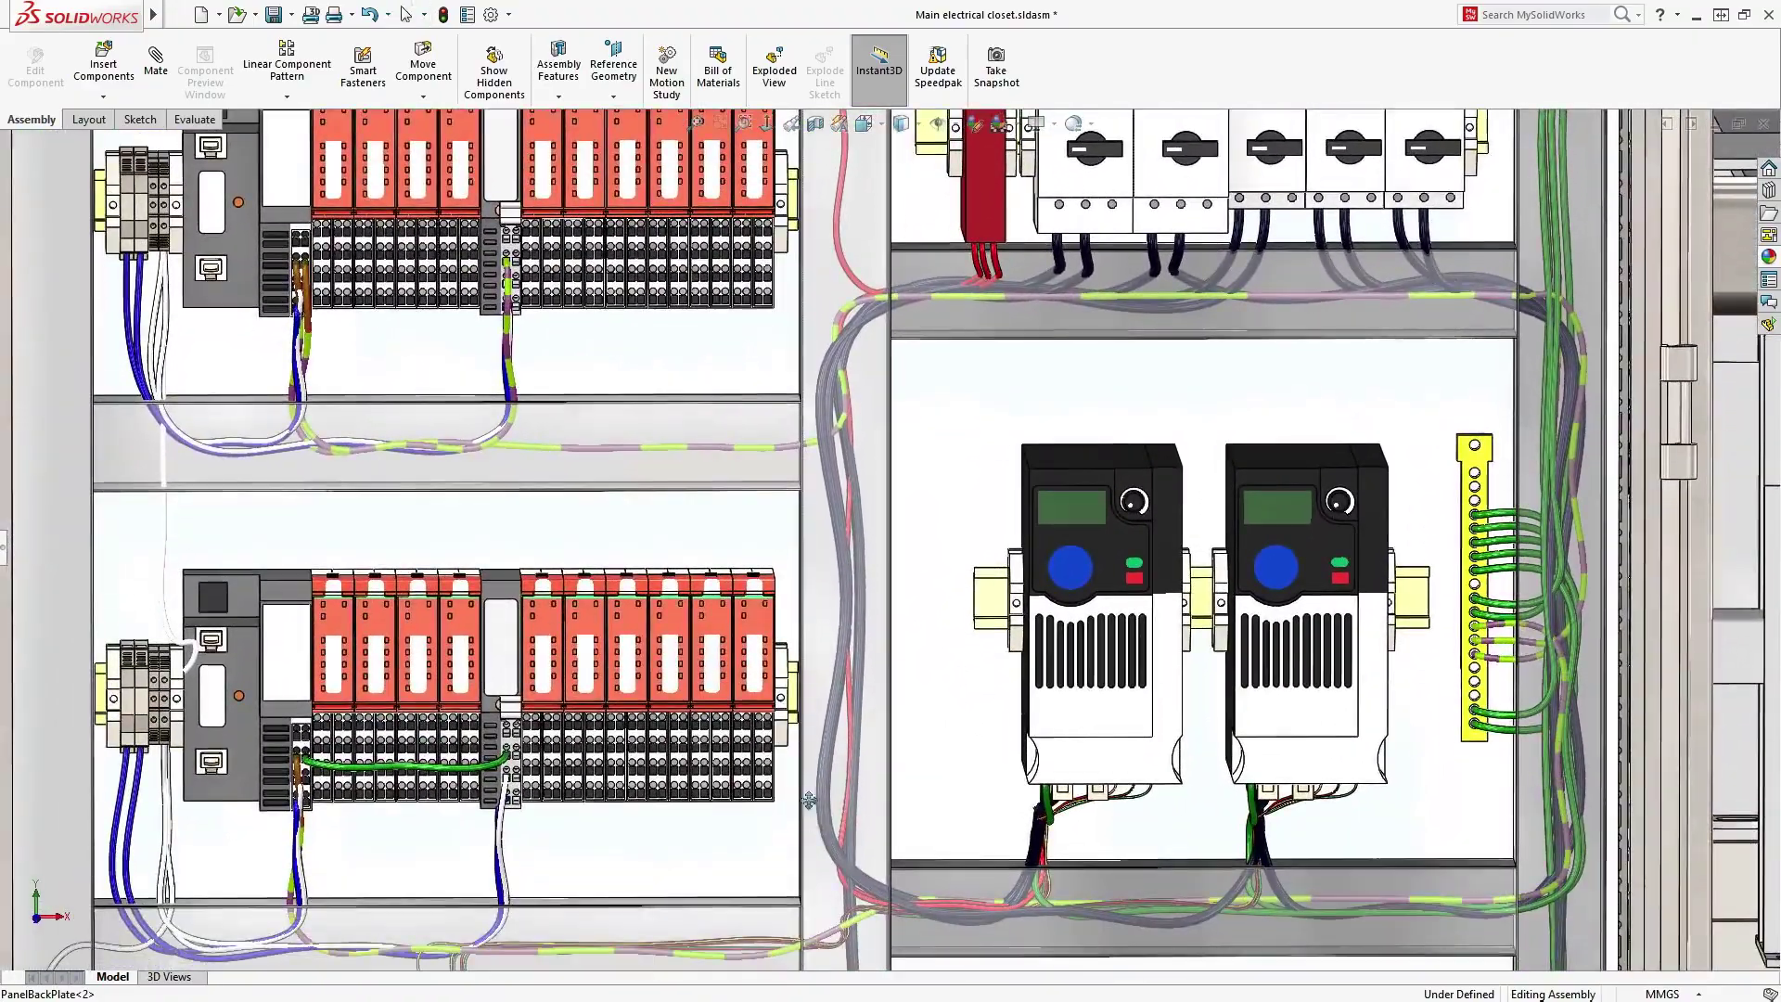
{"action": "mouse_move", "coordinate": [765, 536]}
{"action": "middle_mouse_down", "text": "ctrl"}
{"action": "mouse_move", "coordinate": [817, 484]}
{"action": "mouse_move", "coordinate": [838, 364]}
{"action": "middle_mouse_up", "text": "ctrl"}
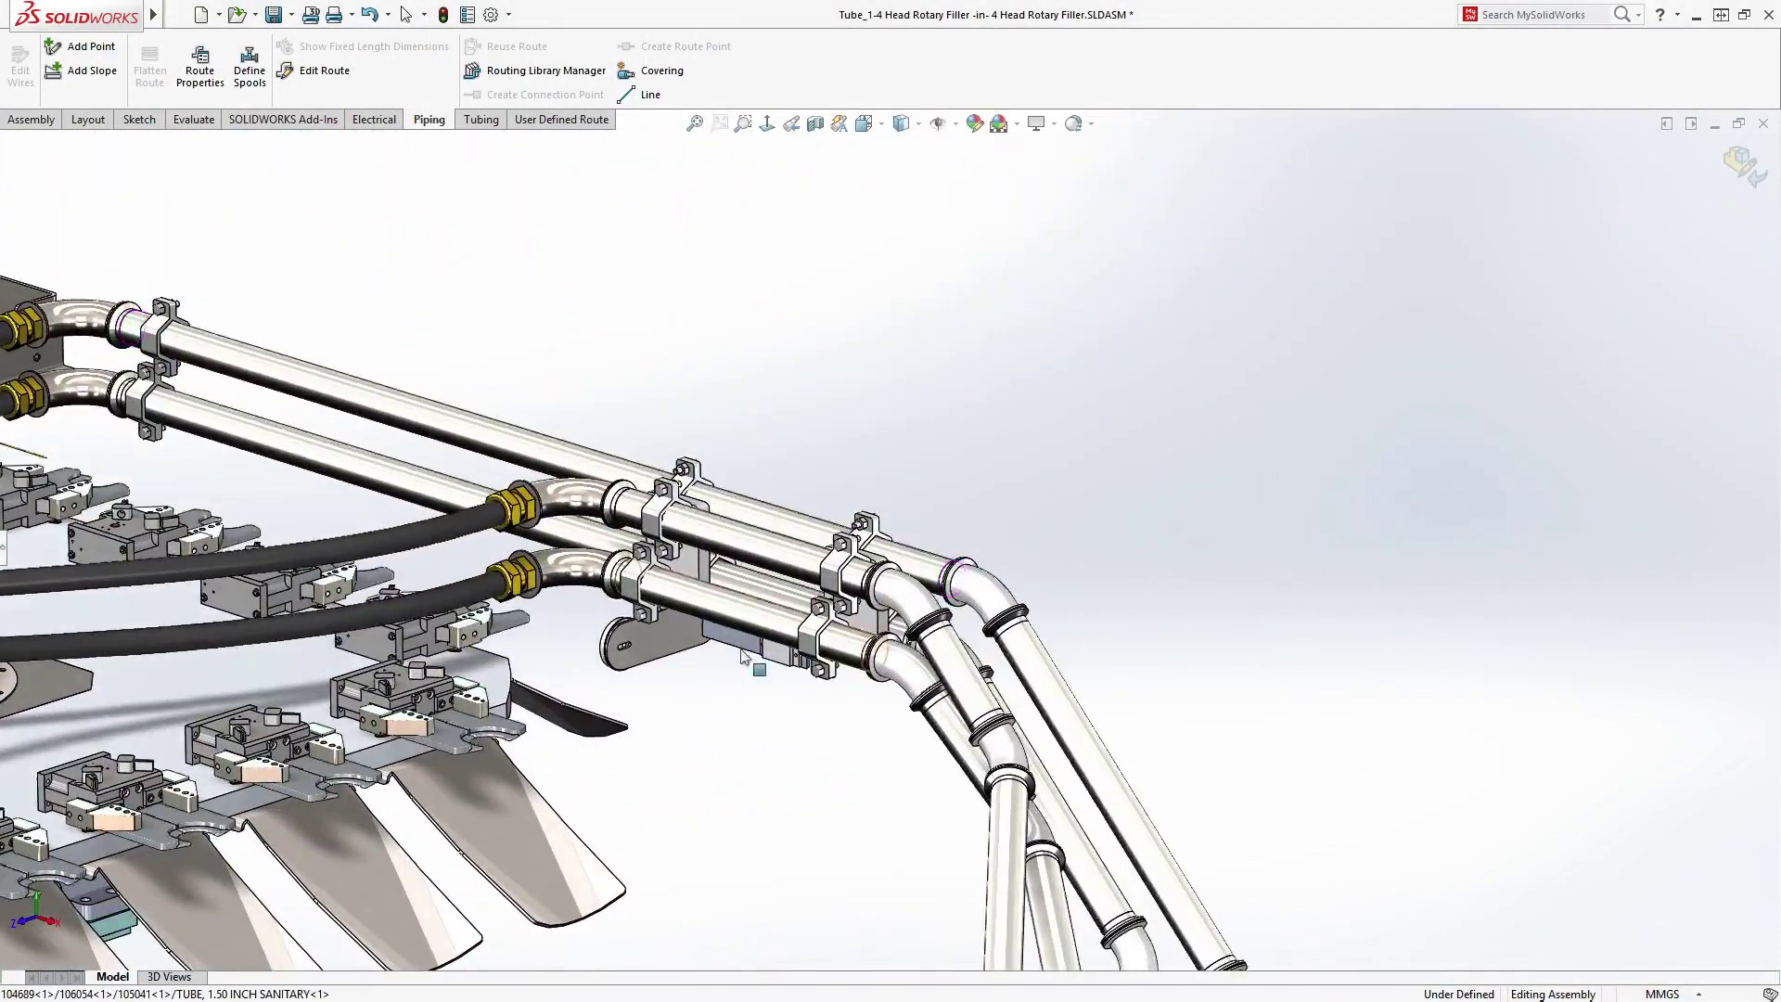
- Orbit to a top-down view of the turntable and its tube routing
{"action": "middle_click_drag", "start_coordinate": [745, 658], "coordinate": [895, 551]}
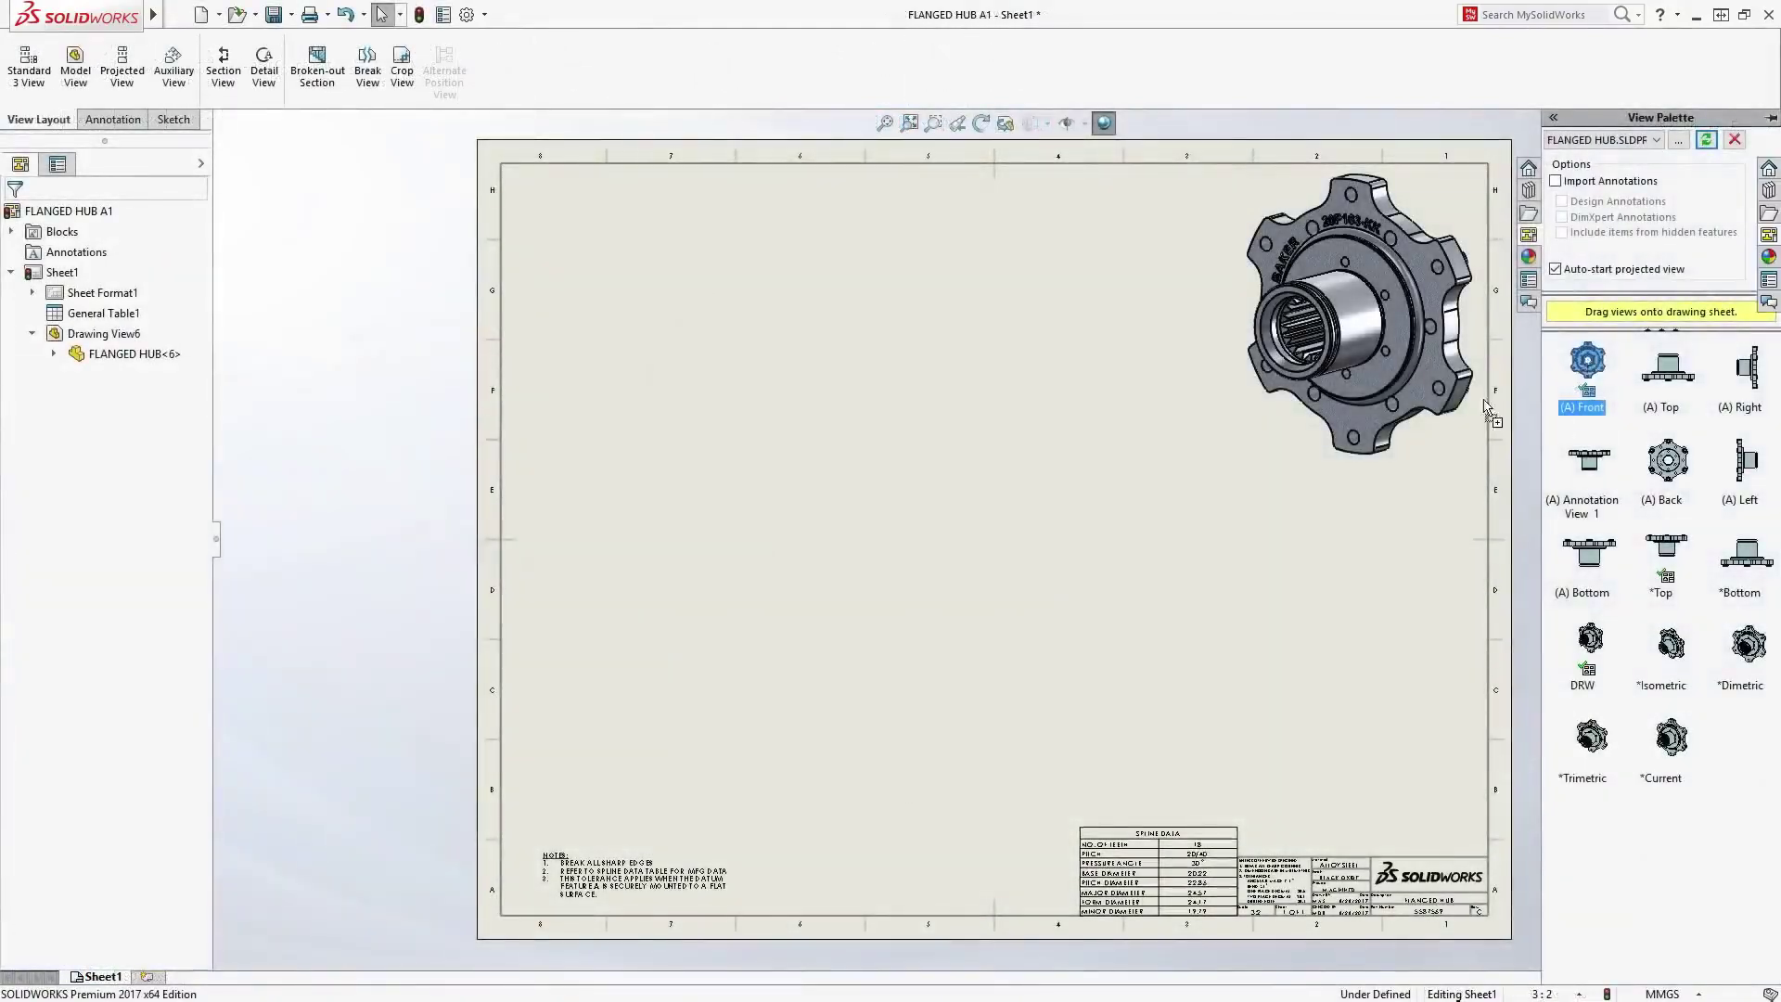
- Place the hub's front and projected top views, then section H-H through its centre to the right
{"action": "left_click_drag", "start_coordinate": [1588, 362], "coordinate": [770, 565]}
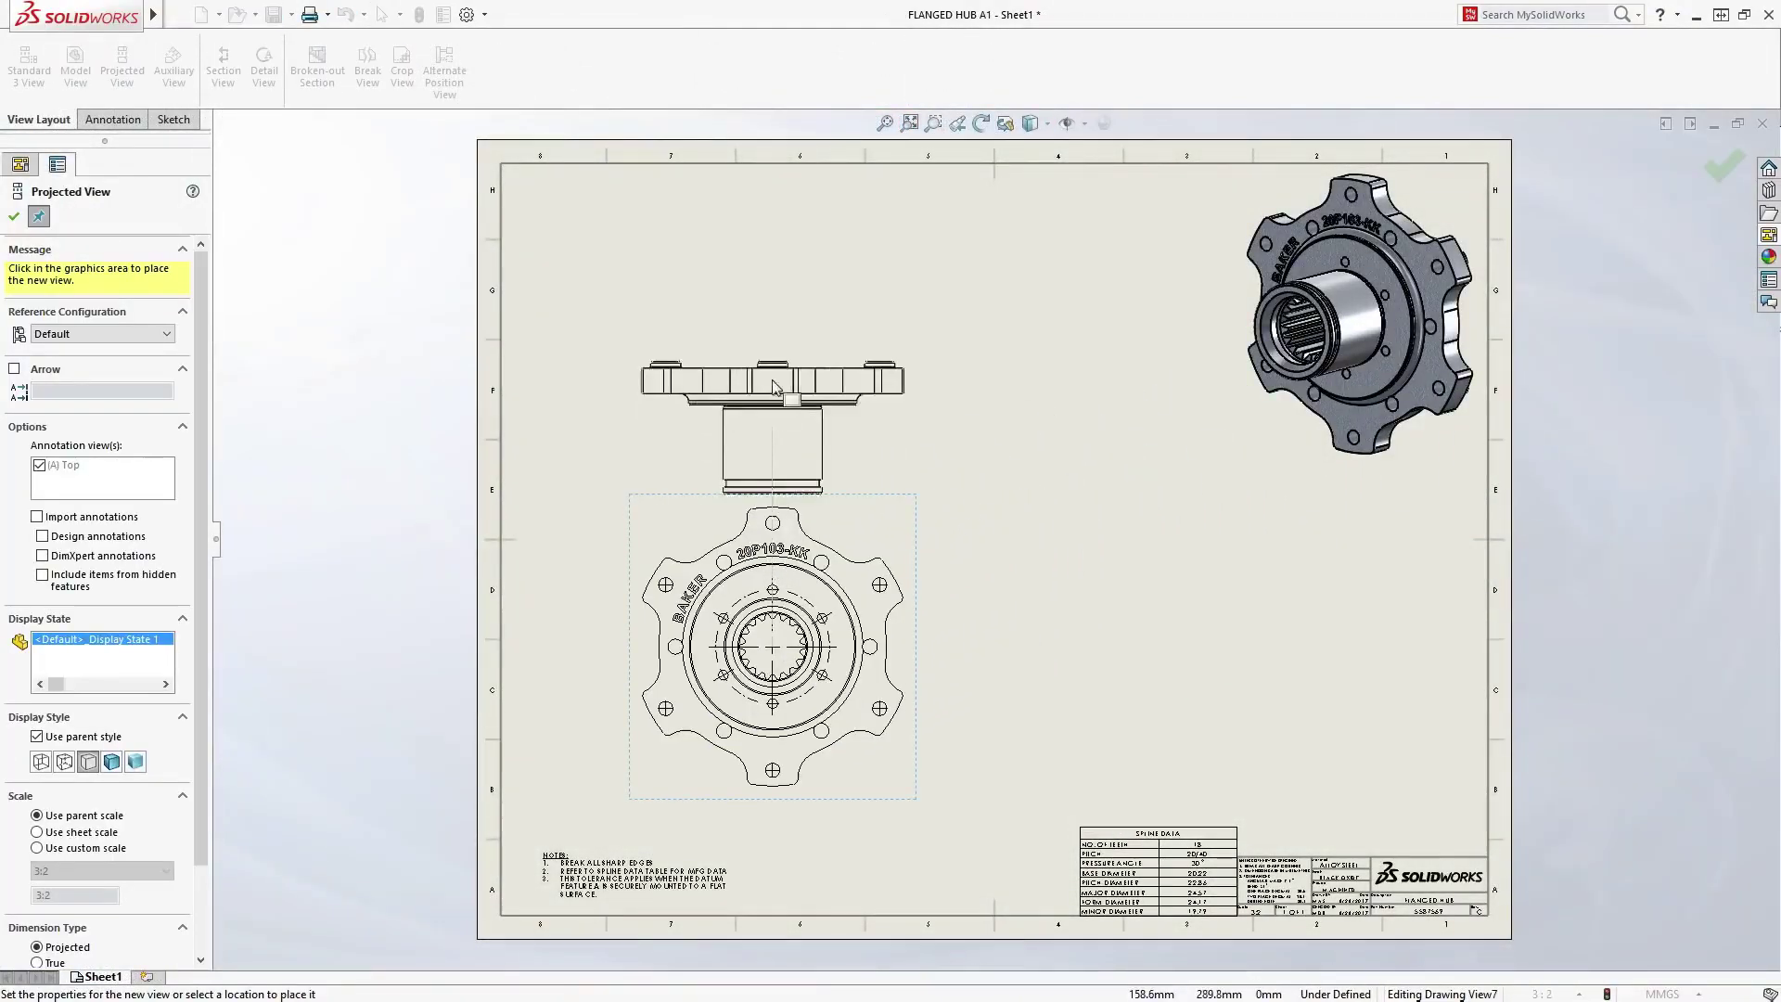
{"action": "left_click", "coordinate": [791, 300]}
{"action": "left_click", "coordinate": [887, 502]}
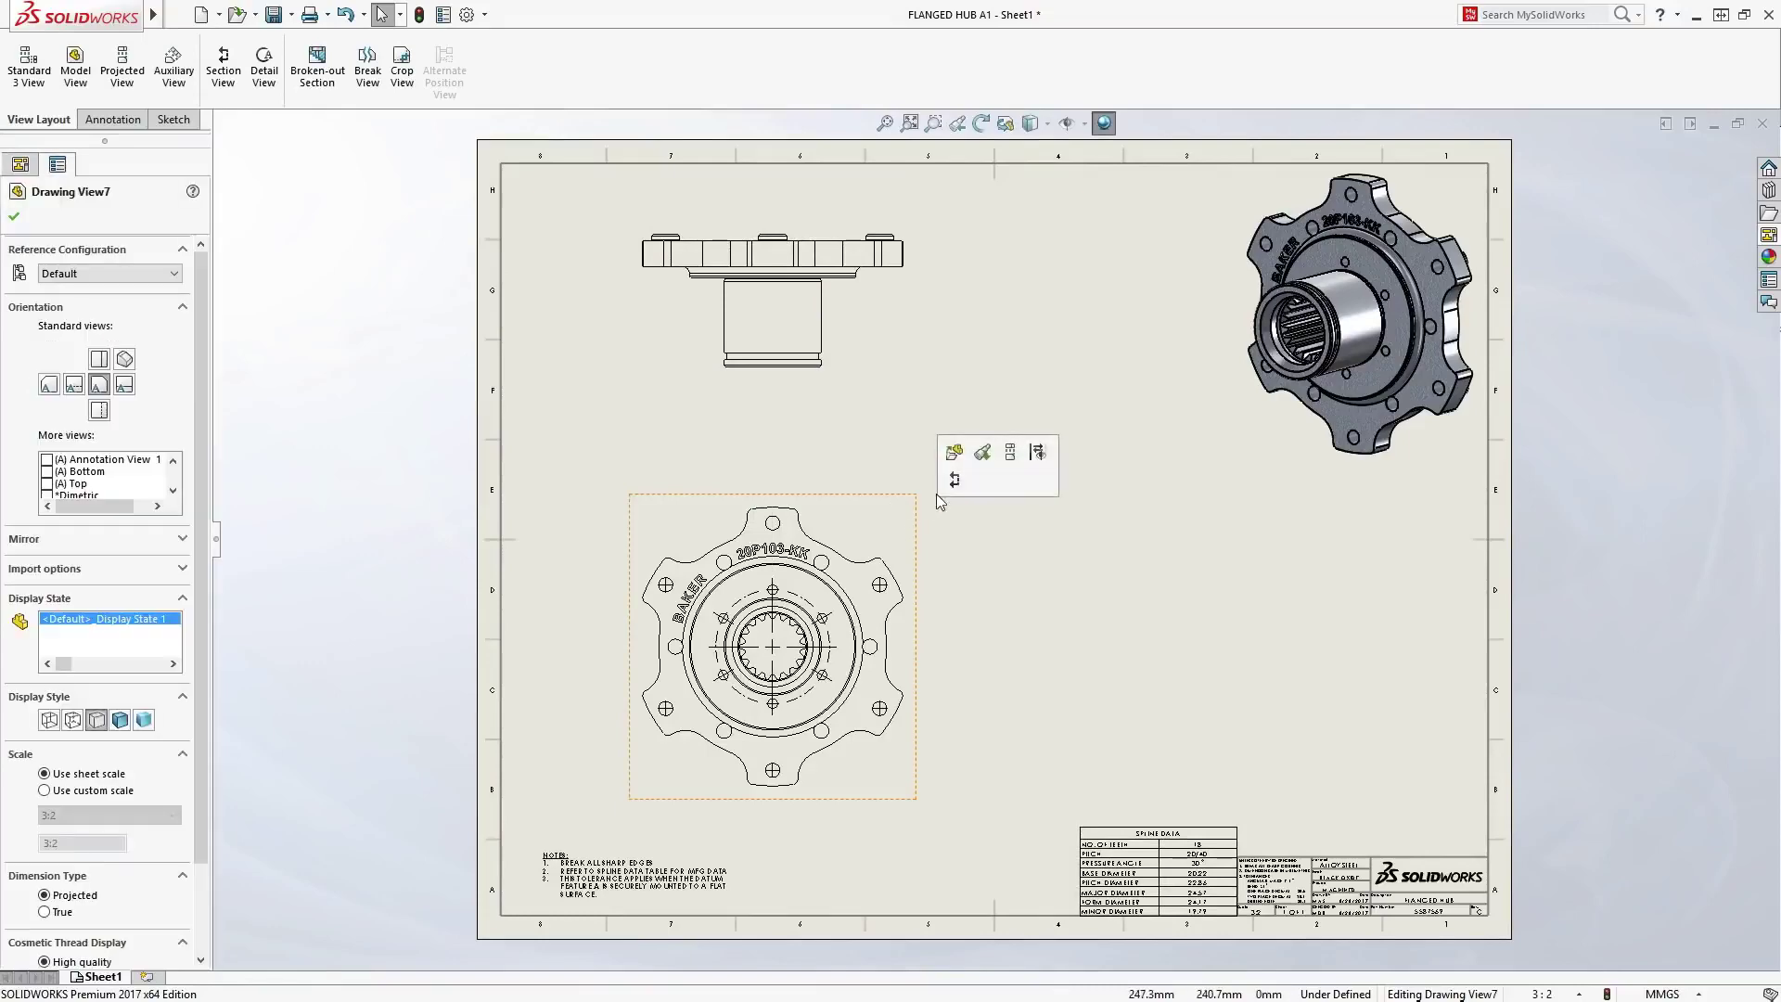
{"action": "left_click", "coordinate": [954, 482]}
{"action": "left_click", "coordinate": [772, 585]}
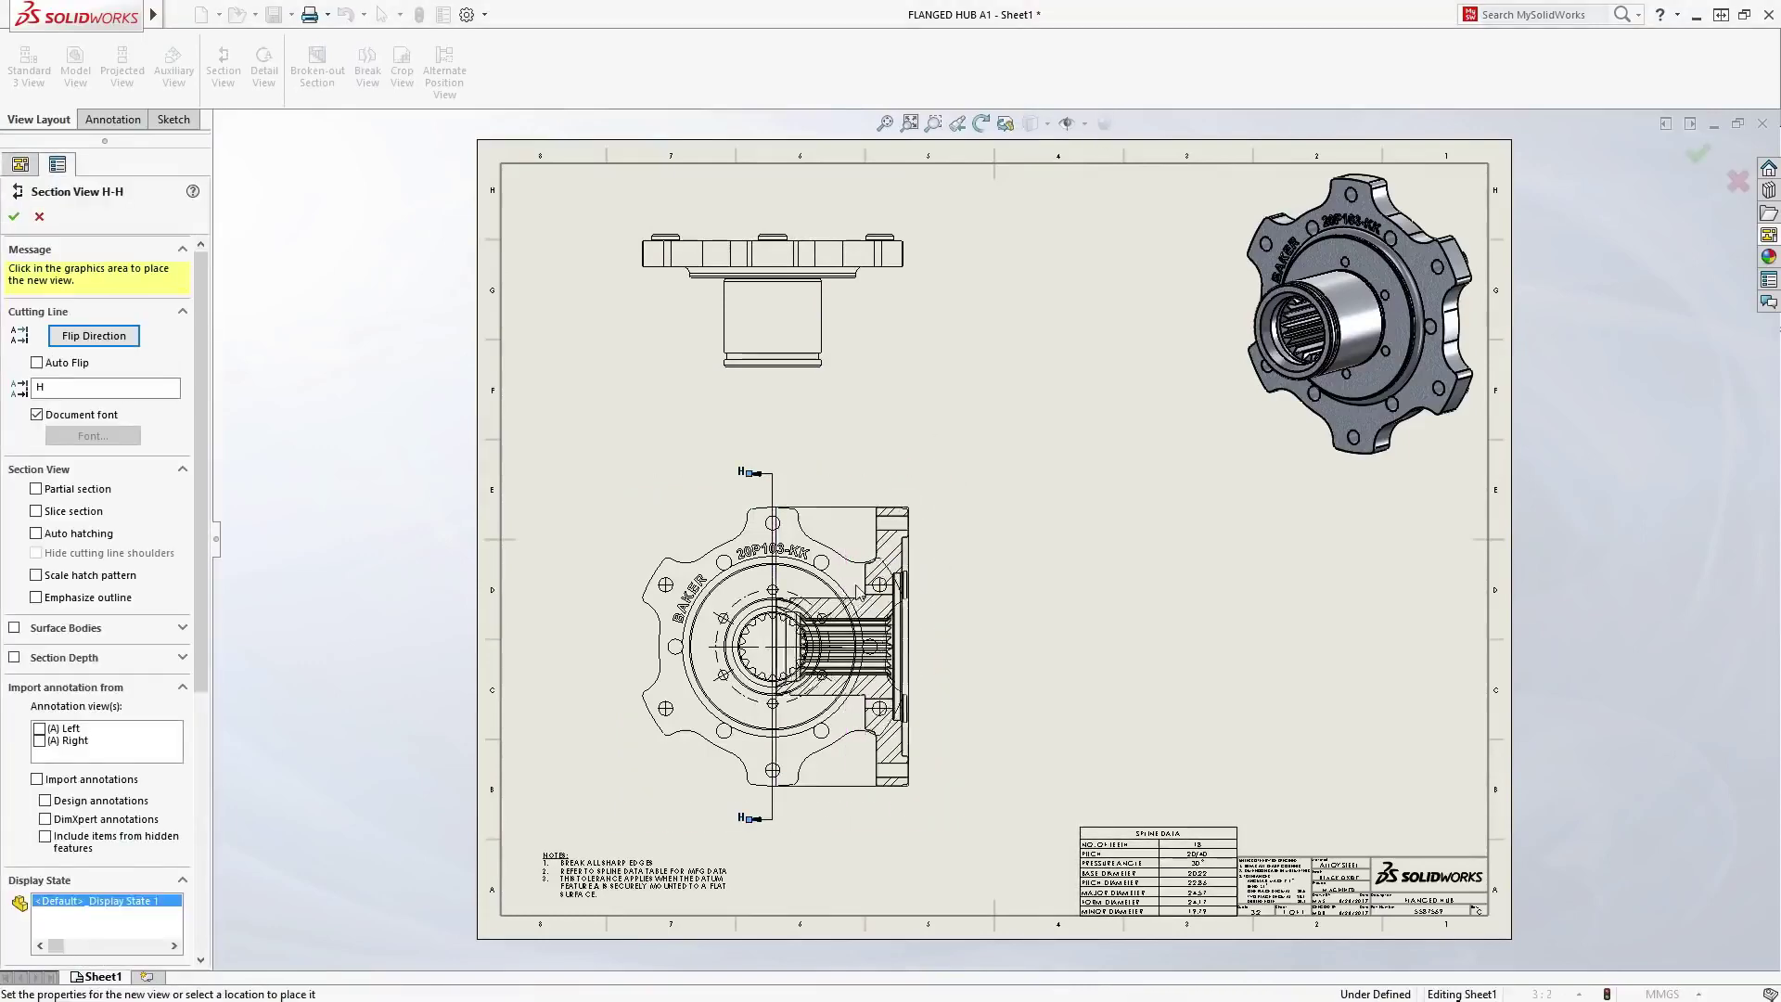
{"action": "left_click", "coordinate": [1278, 597]}
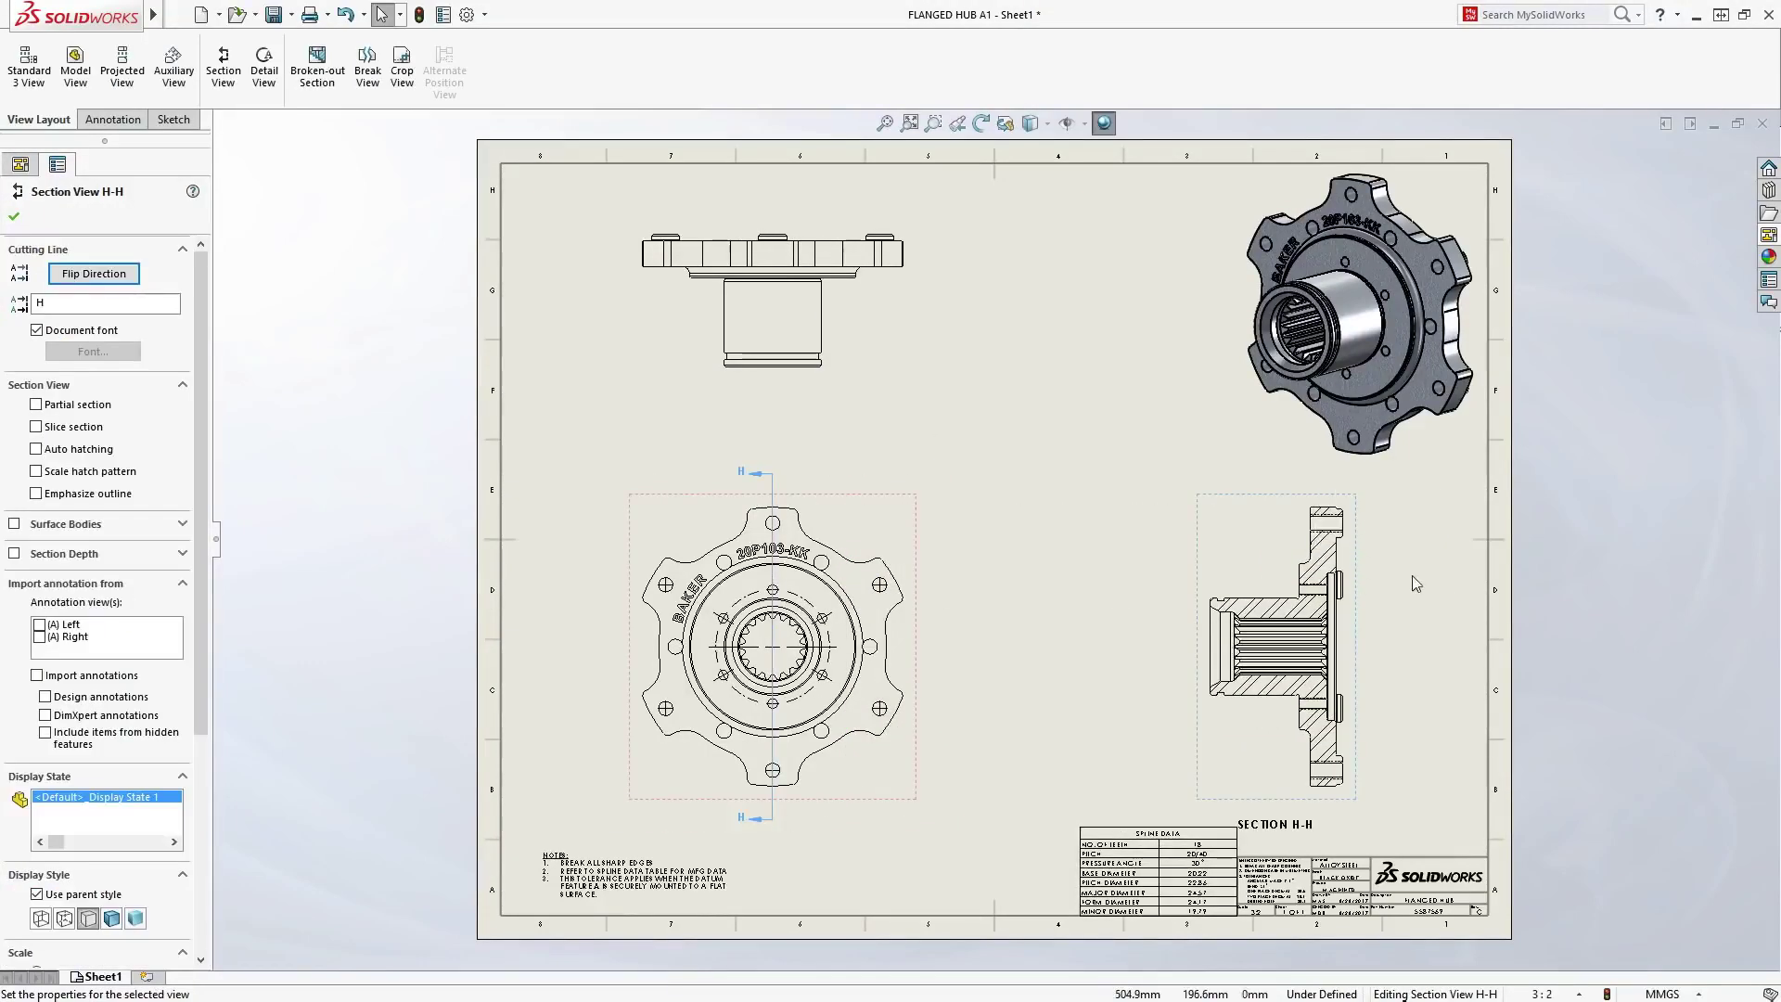
{"action": "key", "text": "Escape"}
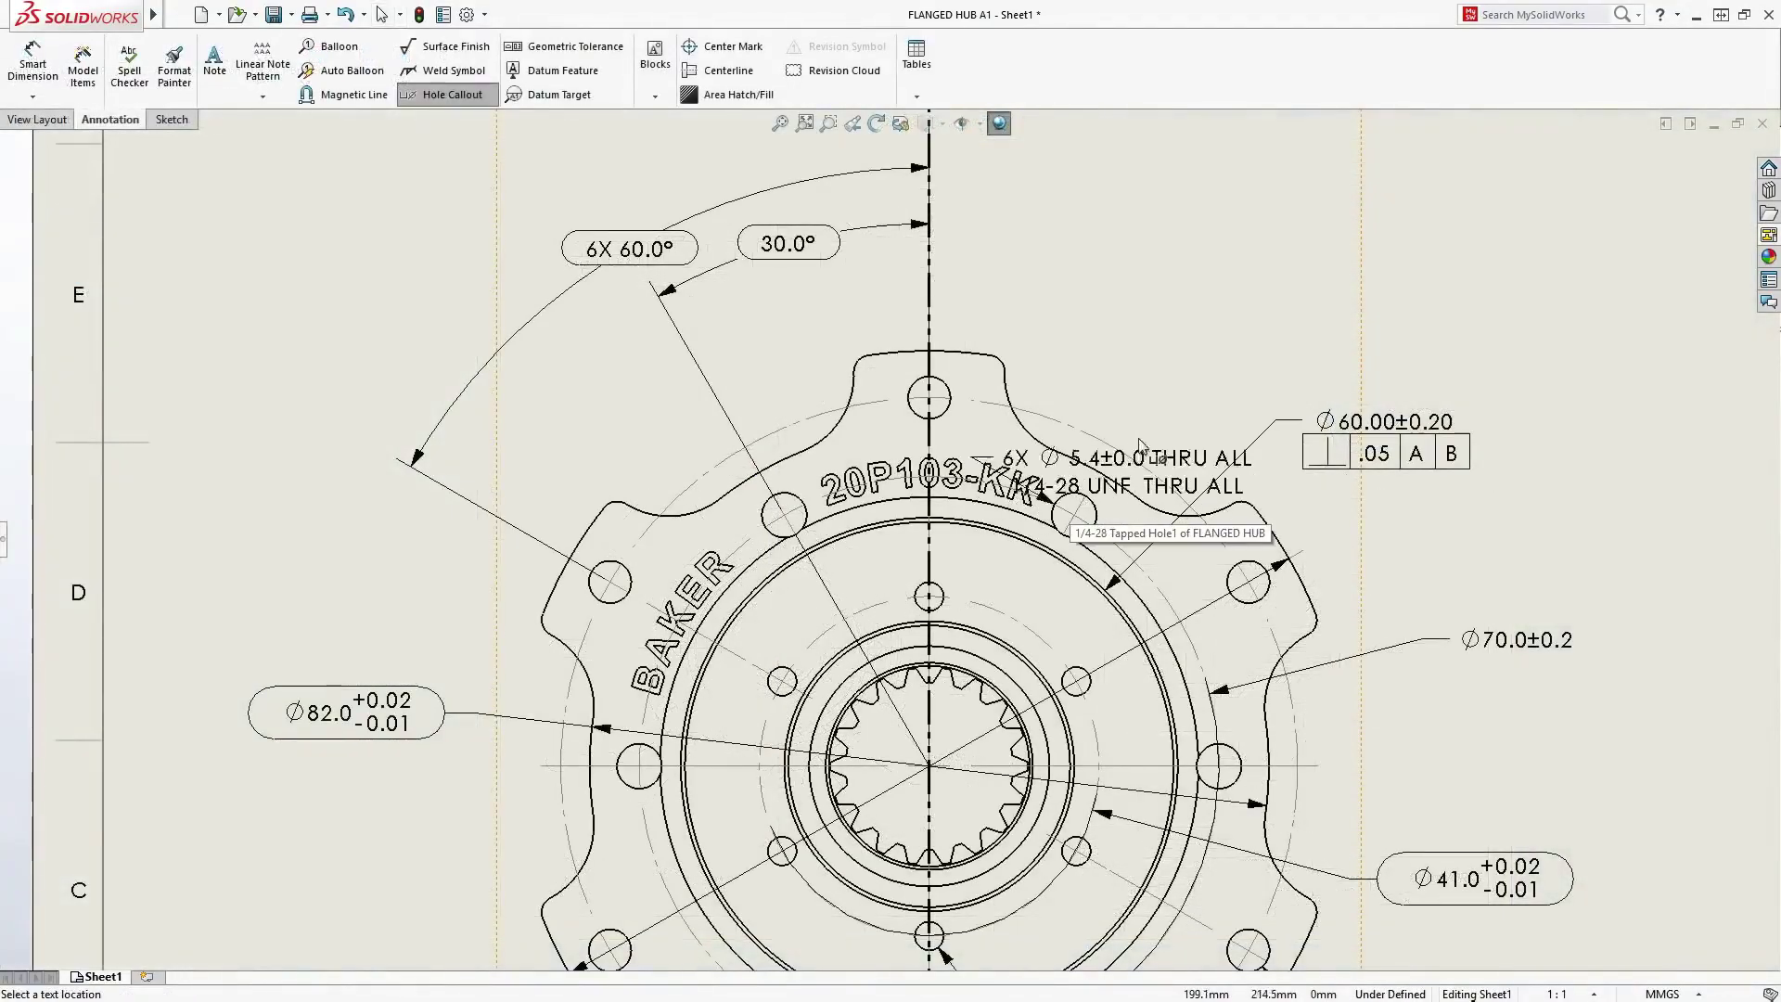
- Place the hole callout and tighten the Ø60.00 tolerance from ±0.20 to ±0.02
{"action": "left_click", "coordinate": [1377, 249]}
{"action": "scroll", "coordinate": [1428, 459], "scroll_direction": "down", "scroll_amount": 2}
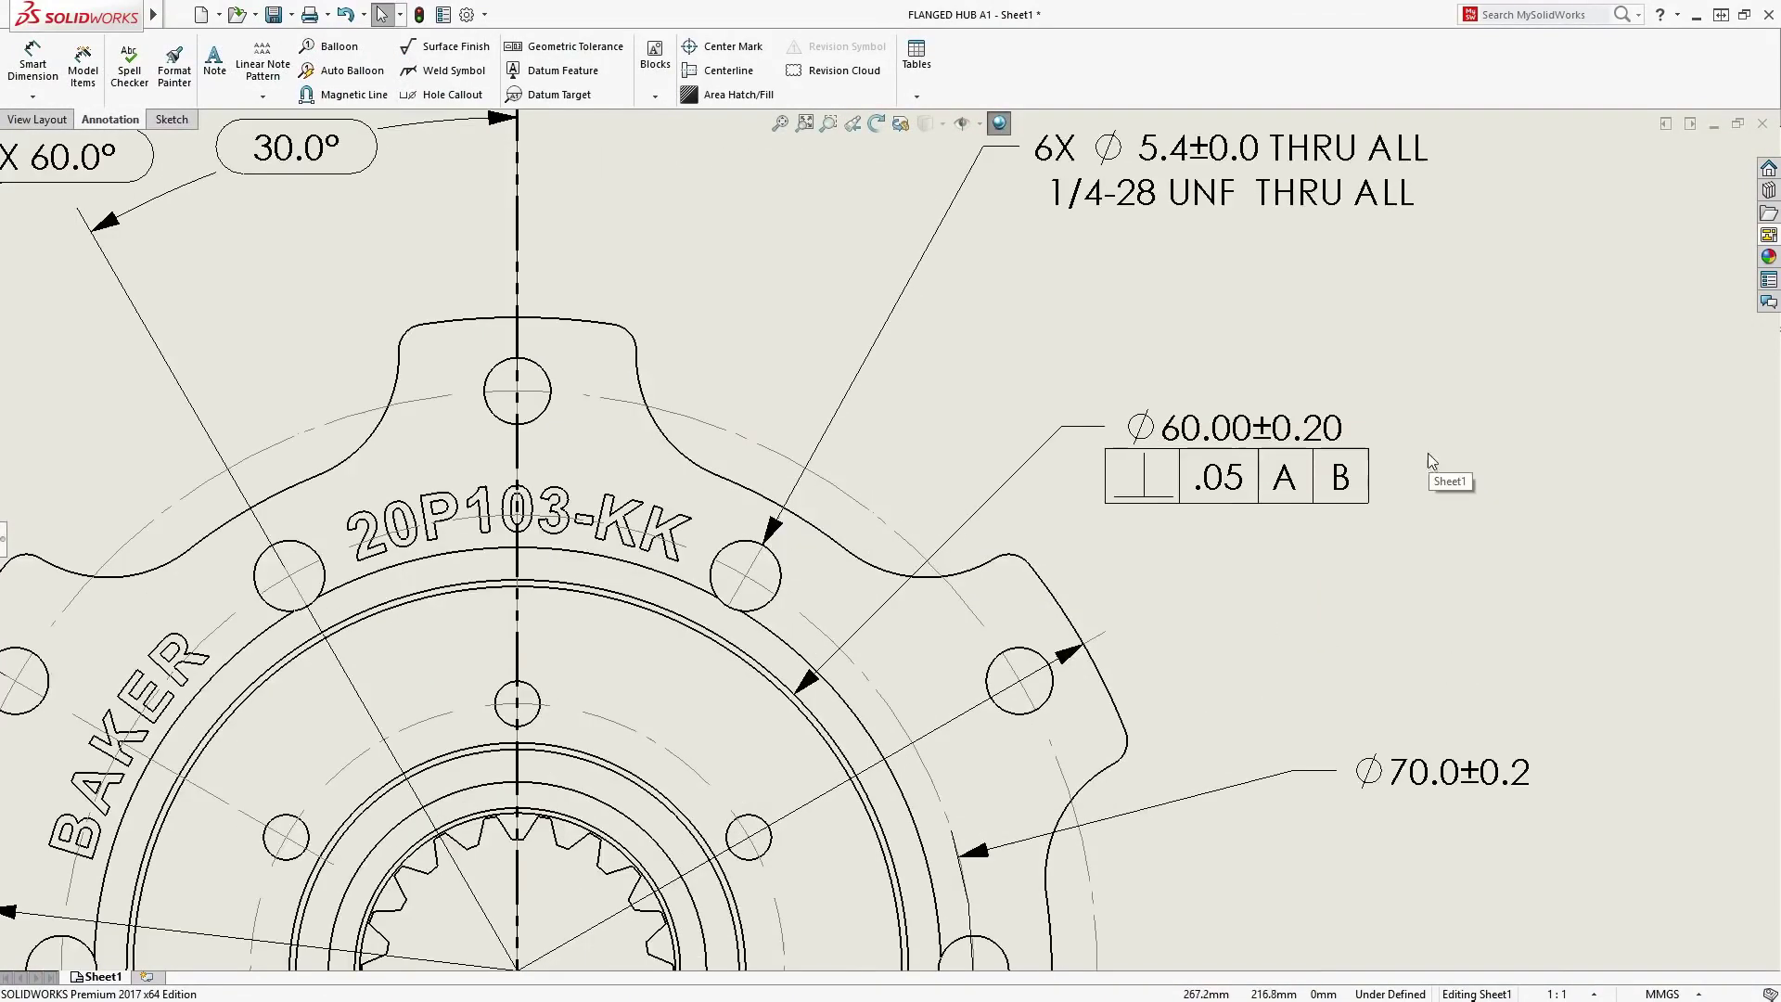
{"action": "left_click", "coordinate": [1331, 433]}
{"action": "left_click", "coordinate": [1492, 326]}
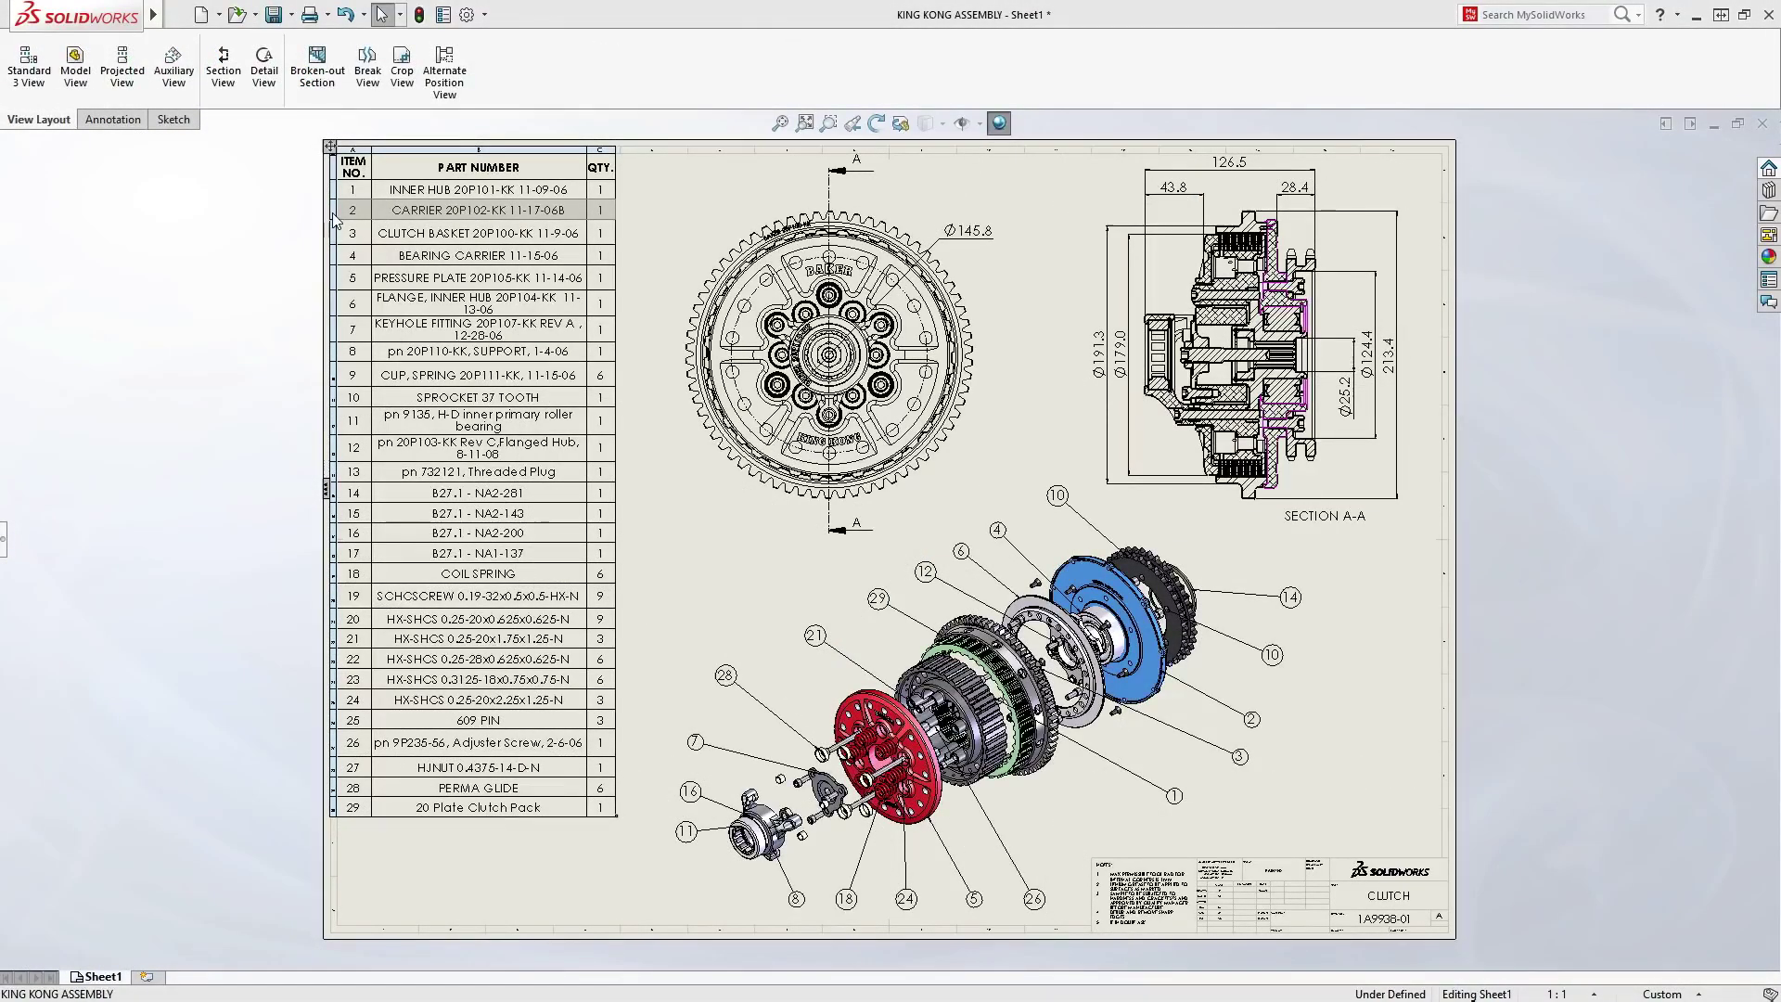
- Highlight BOM row 3 (clutch basket) and row 8 (support) across the drawing views
{"action": "left_click", "coordinate": [335, 241]}
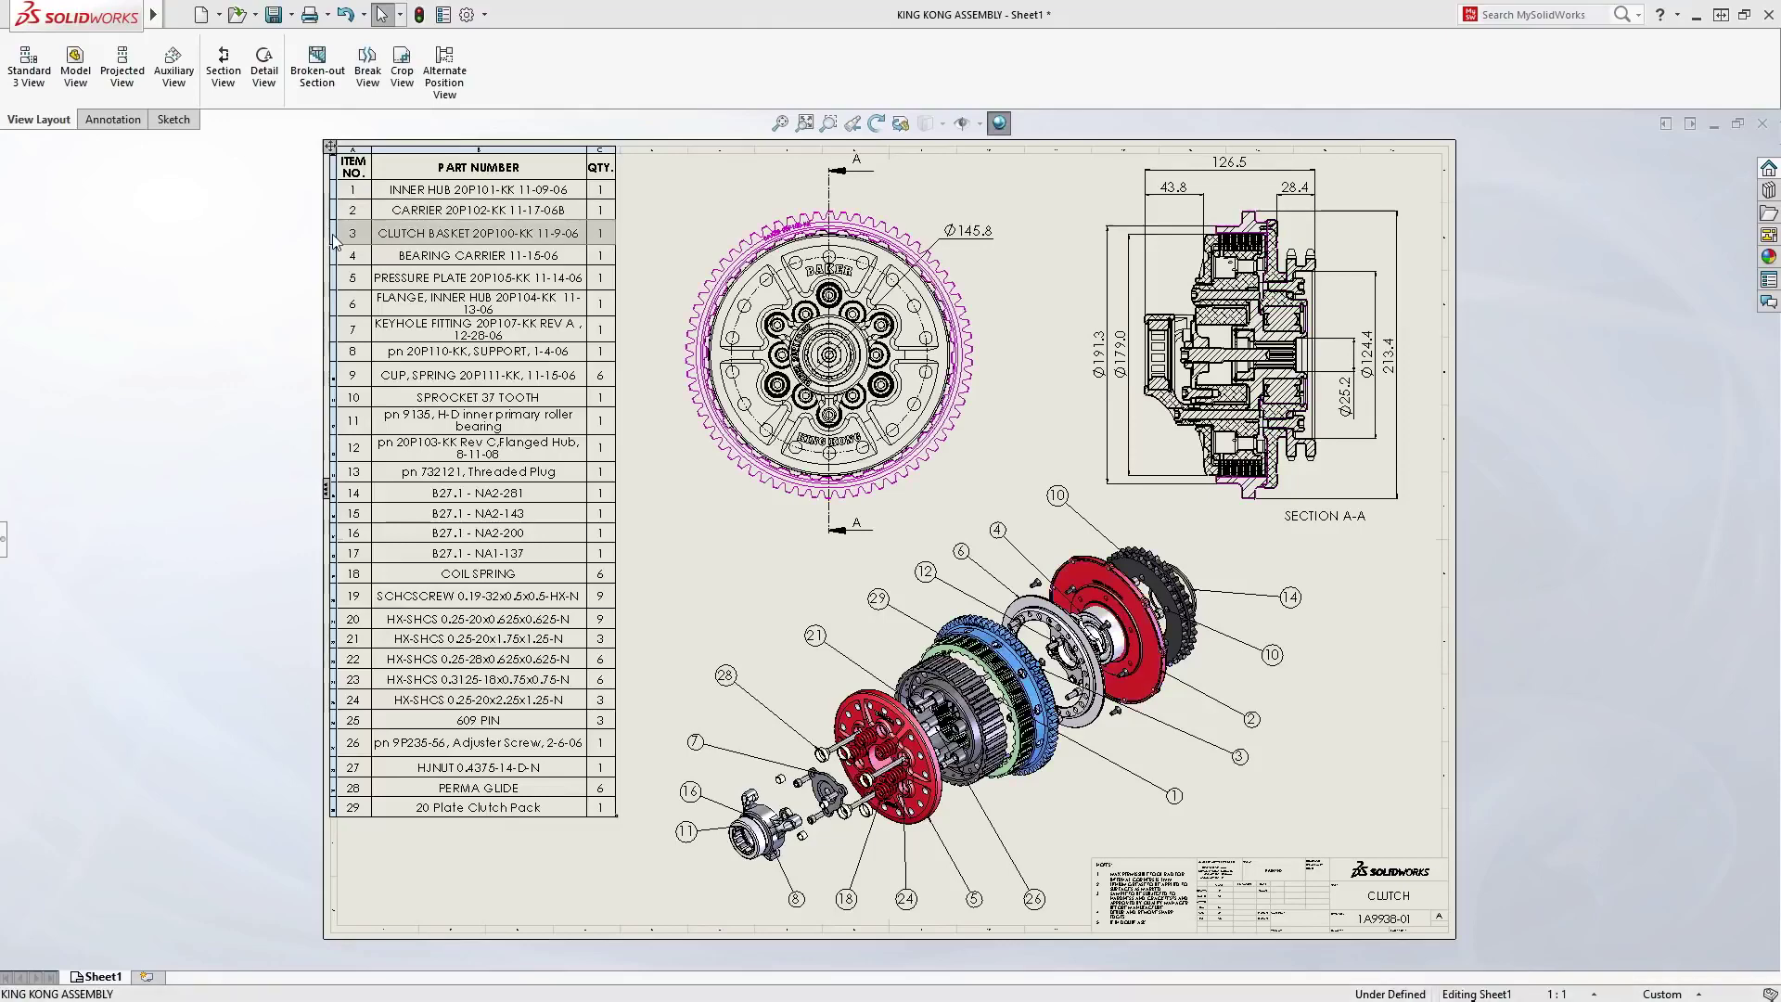
{"action": "left_click", "coordinate": [336, 357]}
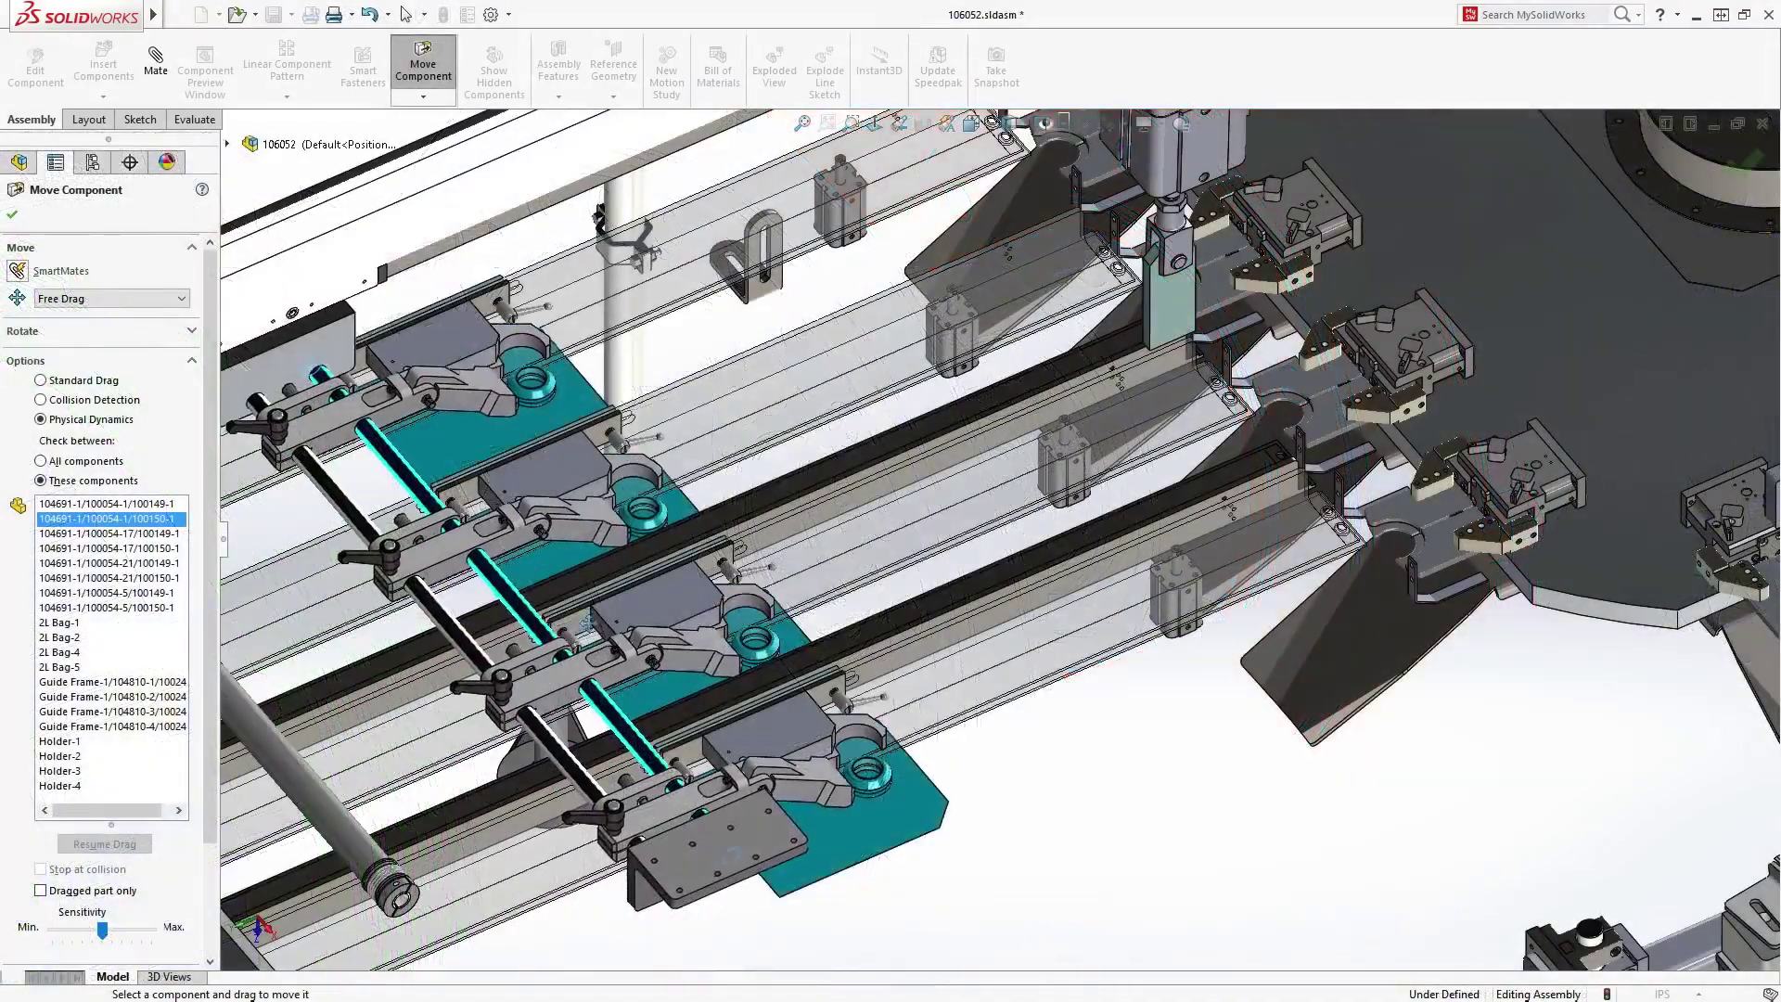
- Drag the teal holder assembly up and to the right along its rails
{"action": "left_click_drag", "start_coordinate": [585, 640], "coordinate": [931, 484]}
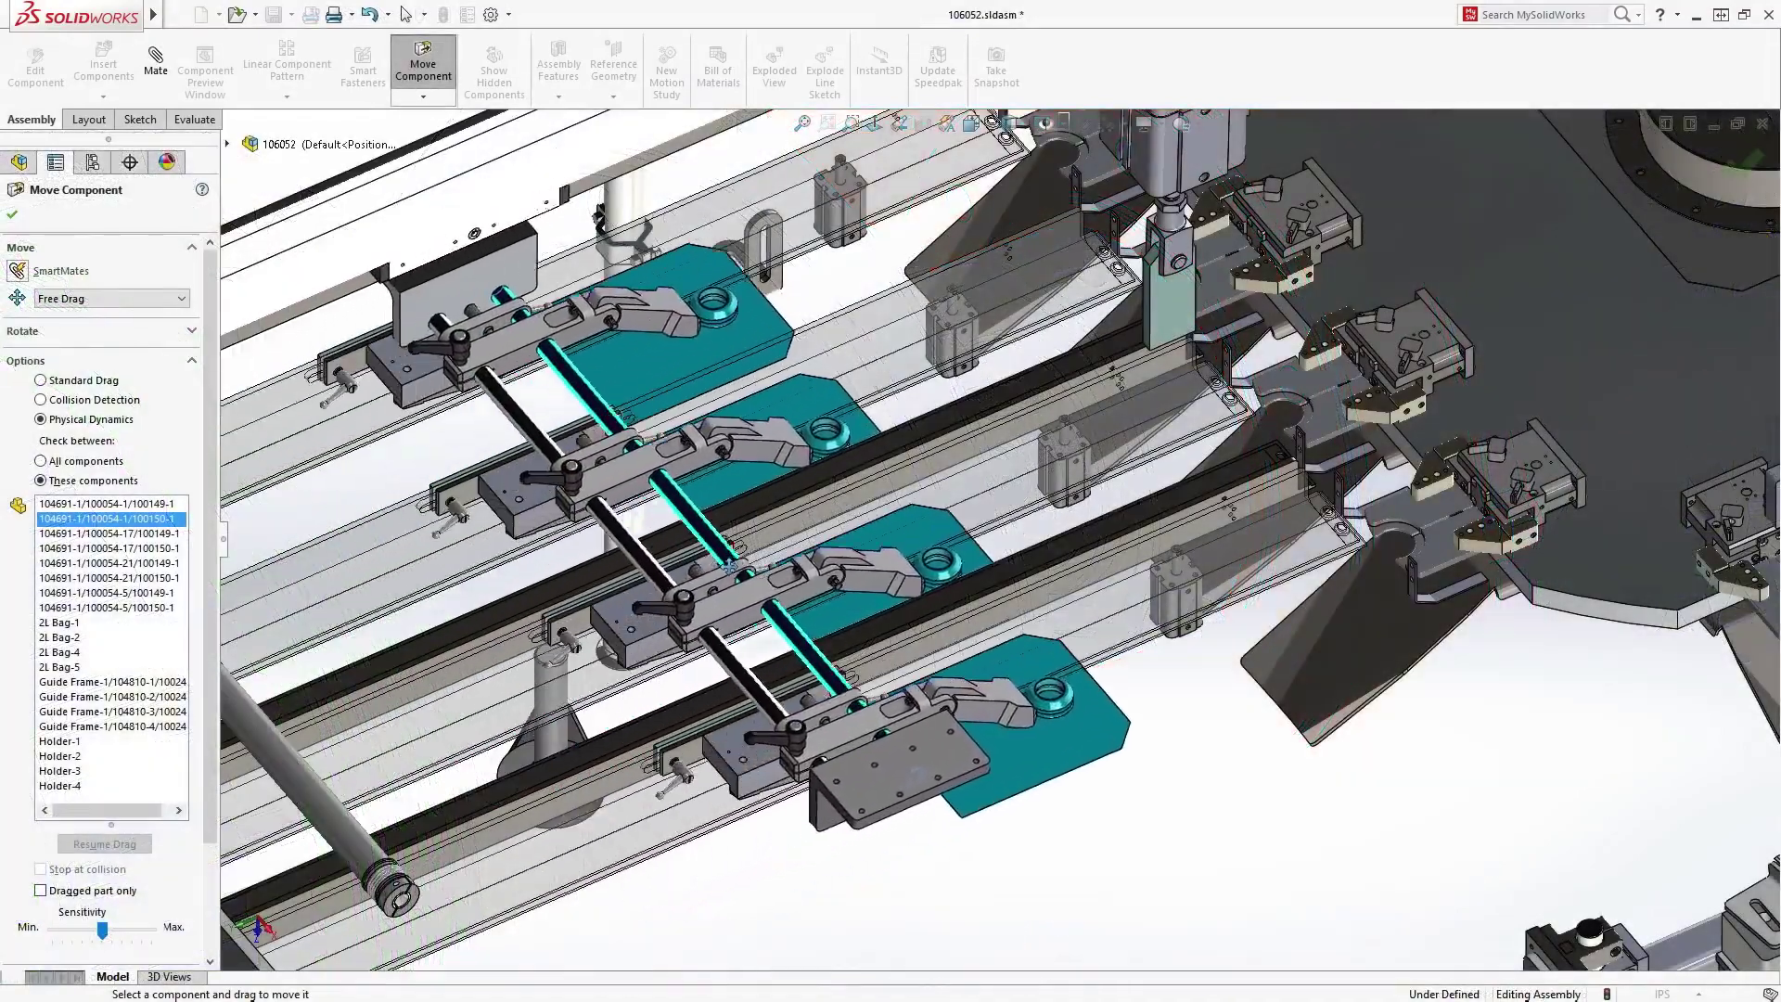